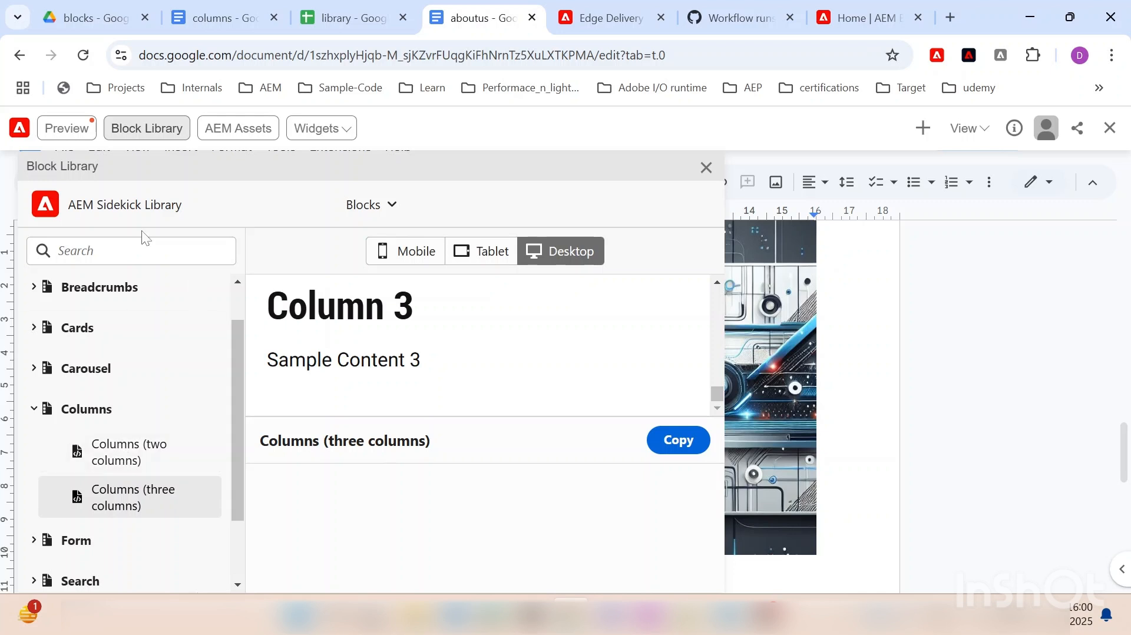
View the columns source document and the blocks folder in Google Drive, and return to the aboutus document
{"action": "left_click", "coordinate": [112, 8]}
{"action": "left_click", "coordinate": [193, 9]}
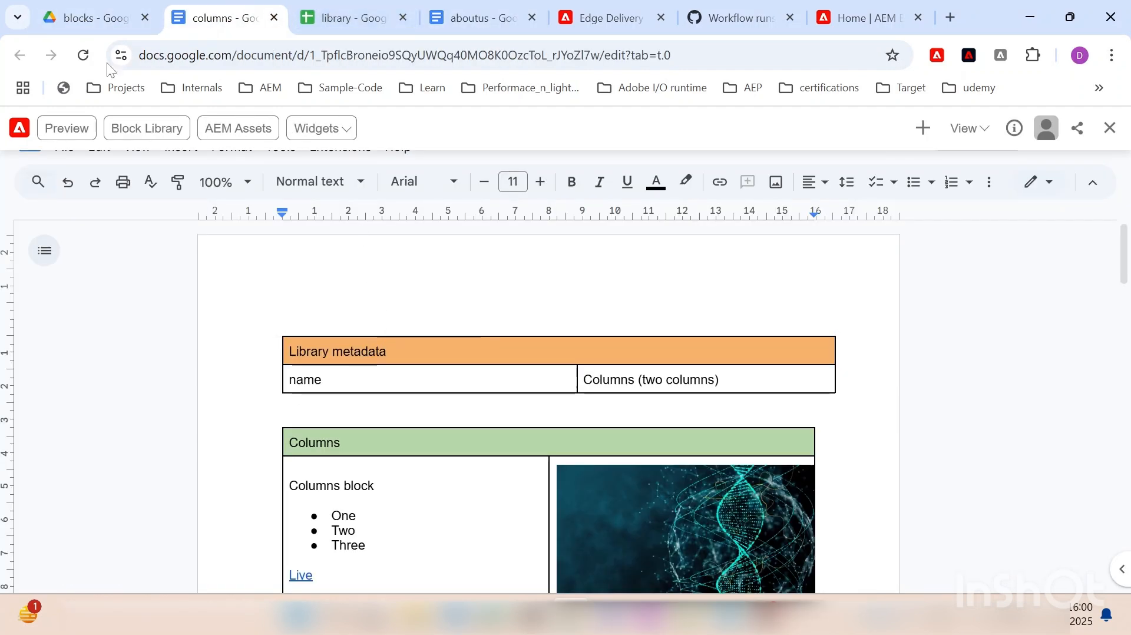
{"action": "left_click", "coordinate": [116, 7]}
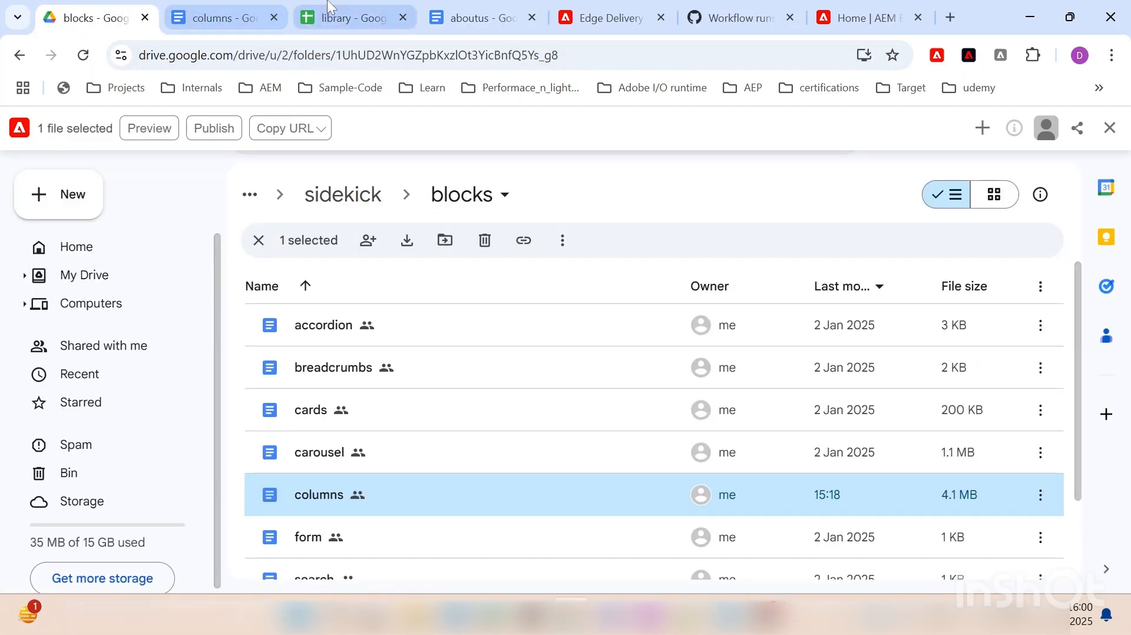
{"action": "left_click", "coordinate": [477, 17]}
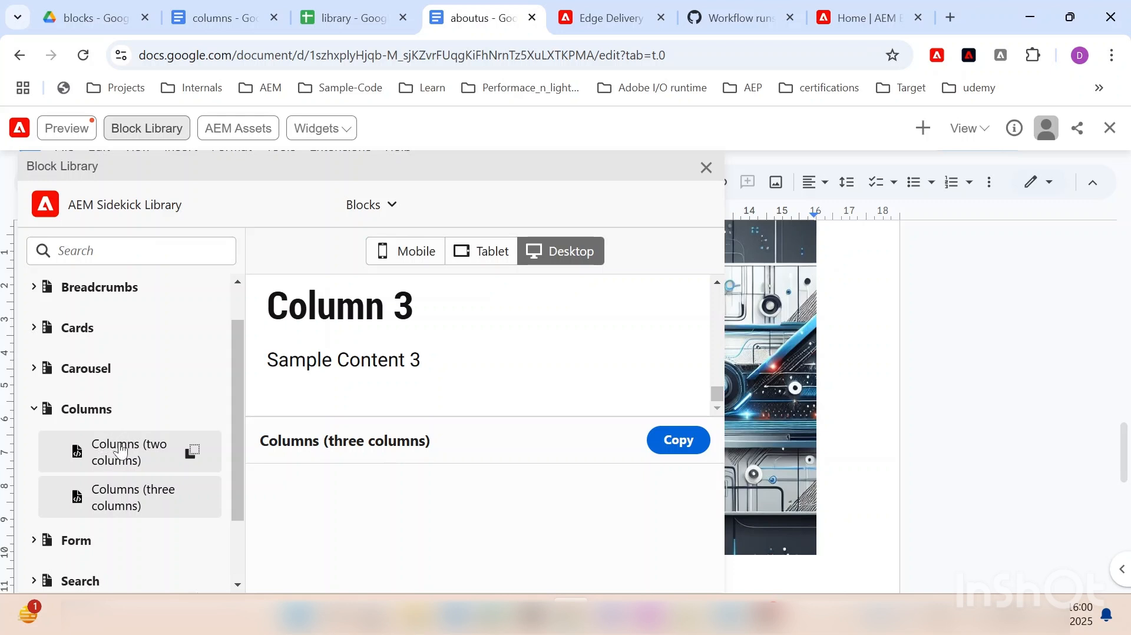
Preview the Columns (two columns) block in the library at tablet, mobile and desktop sizes
{"action": "left_click", "coordinate": [134, 452]}
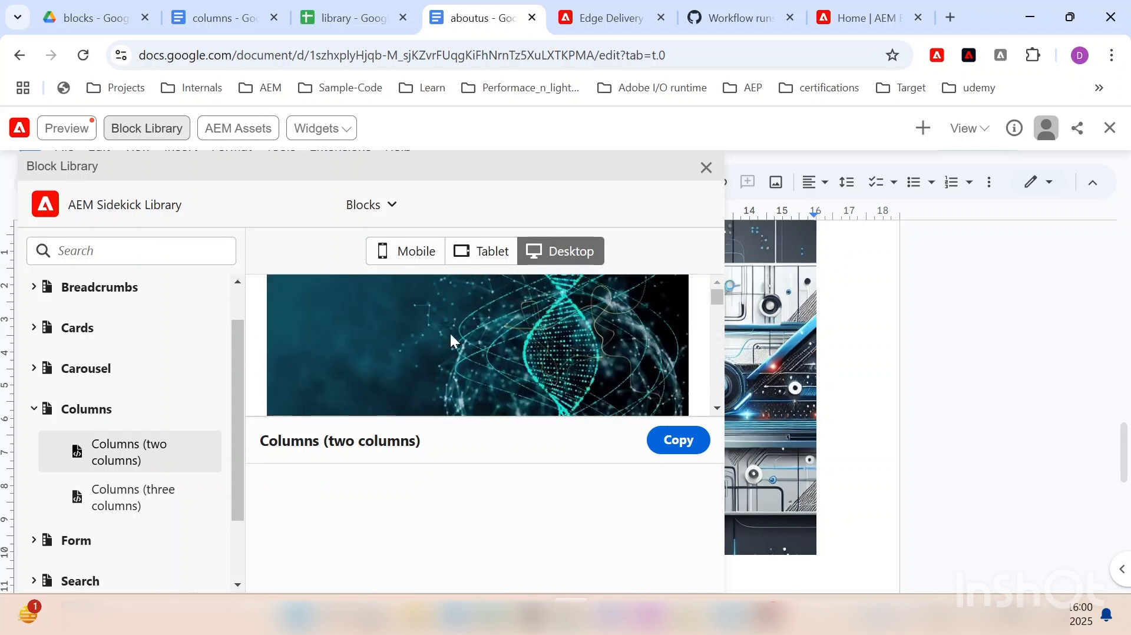
{"action": "left_click", "coordinate": [489, 263]}
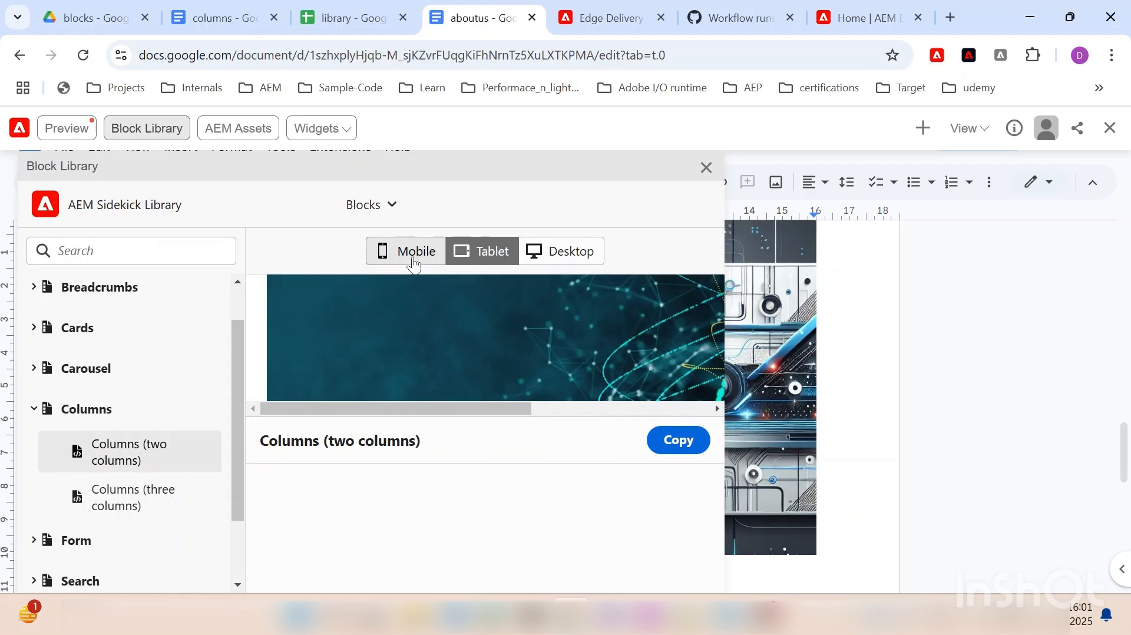
{"action": "left_click", "coordinate": [412, 253]}
{"action": "left_click", "coordinate": [554, 252]}
{"action": "scroll", "coordinate": [435, 344], "scroll_direction": "down", "scroll_amount": 5}
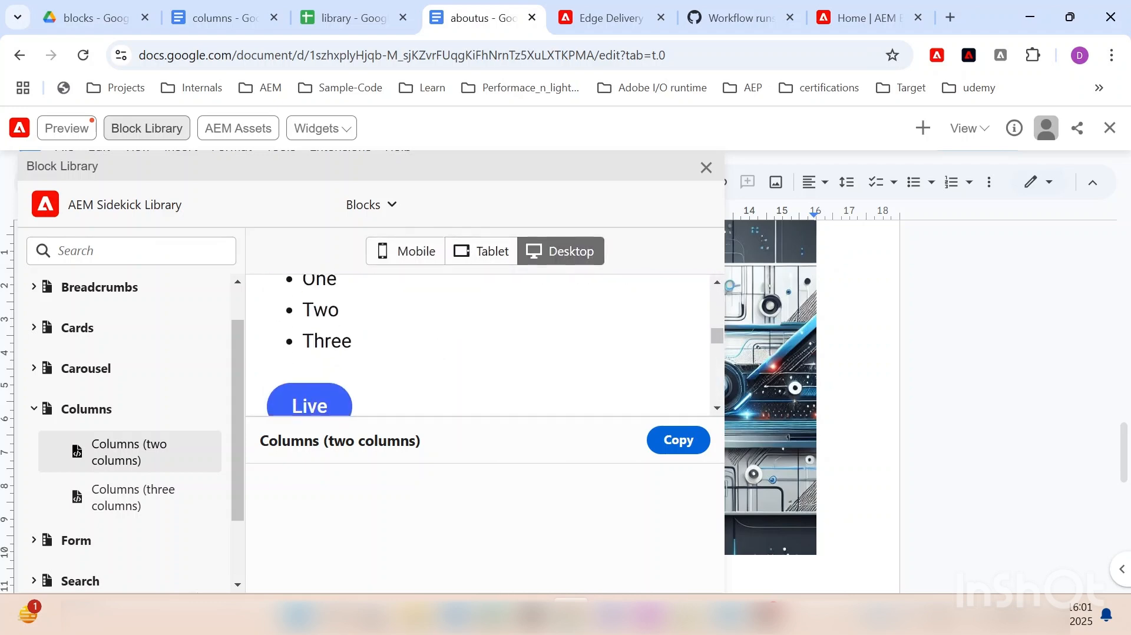
{"action": "scroll", "coordinate": [433, 345], "scroll_direction": "up", "scroll_amount": 6}
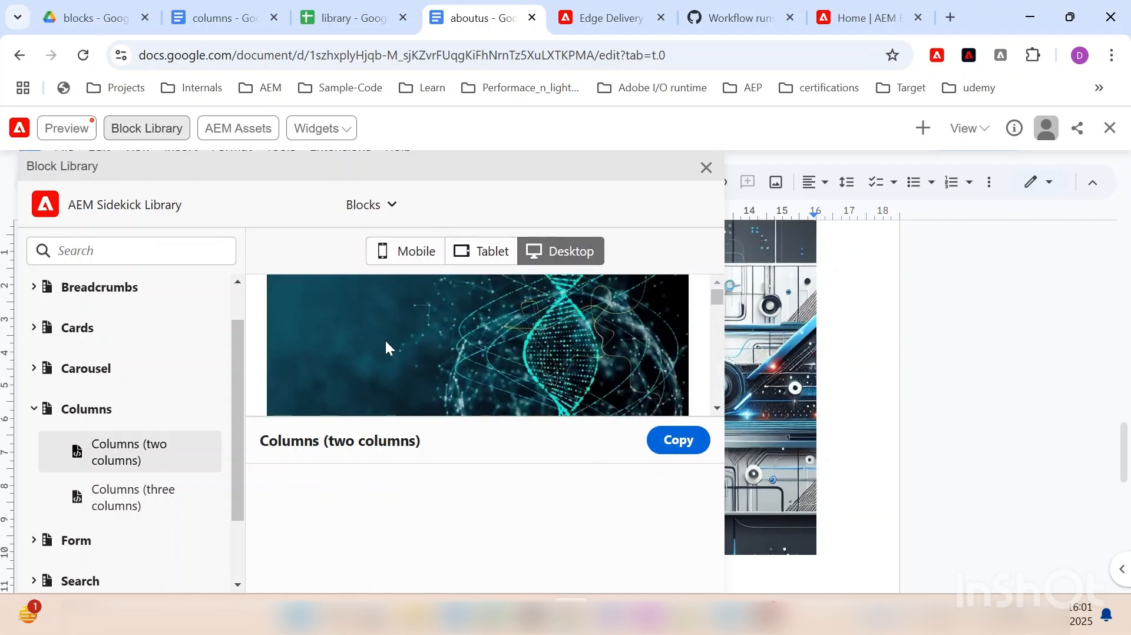
{"action": "scroll", "coordinate": [387, 348], "scroll_direction": "down", "scroll_amount": 1}
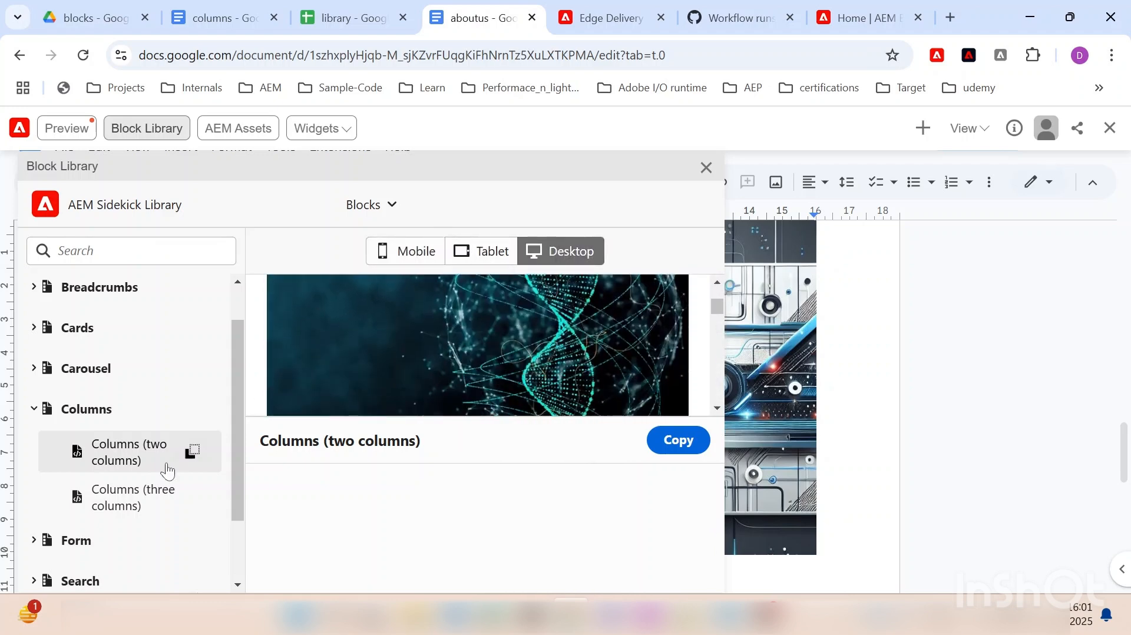
Copy the Columns (three columns) block from the library and paste it below the last image in the aboutus document
{"action": "left_click", "coordinate": [136, 500]}
{"action": "scroll", "coordinate": [473, 360], "scroll_direction": "down", "scroll_amount": 6}
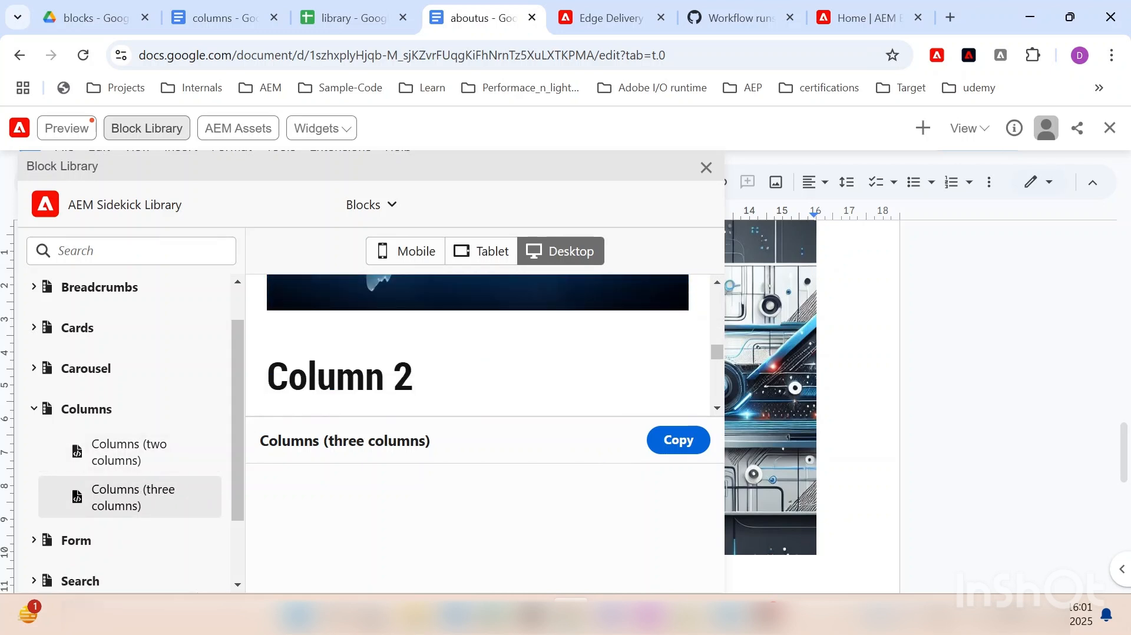
{"action": "left_click", "coordinate": [682, 443]}
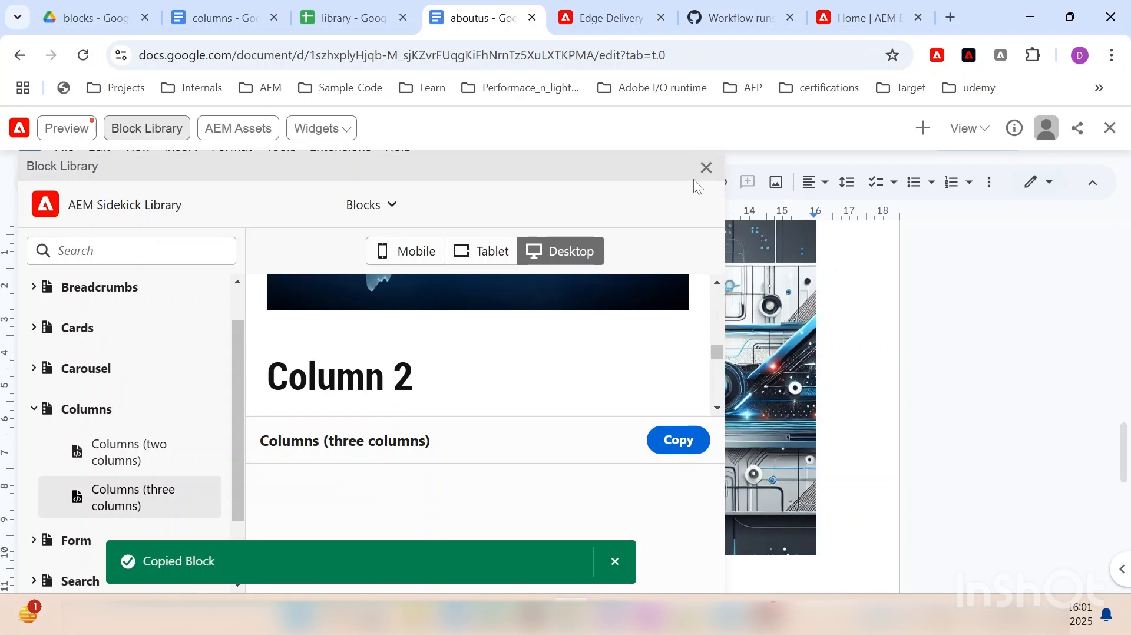
{"action": "left_click", "coordinate": [706, 167]}
{"action": "scroll", "coordinate": [548, 383], "scroll_direction": "down", "scroll_amount": 5}
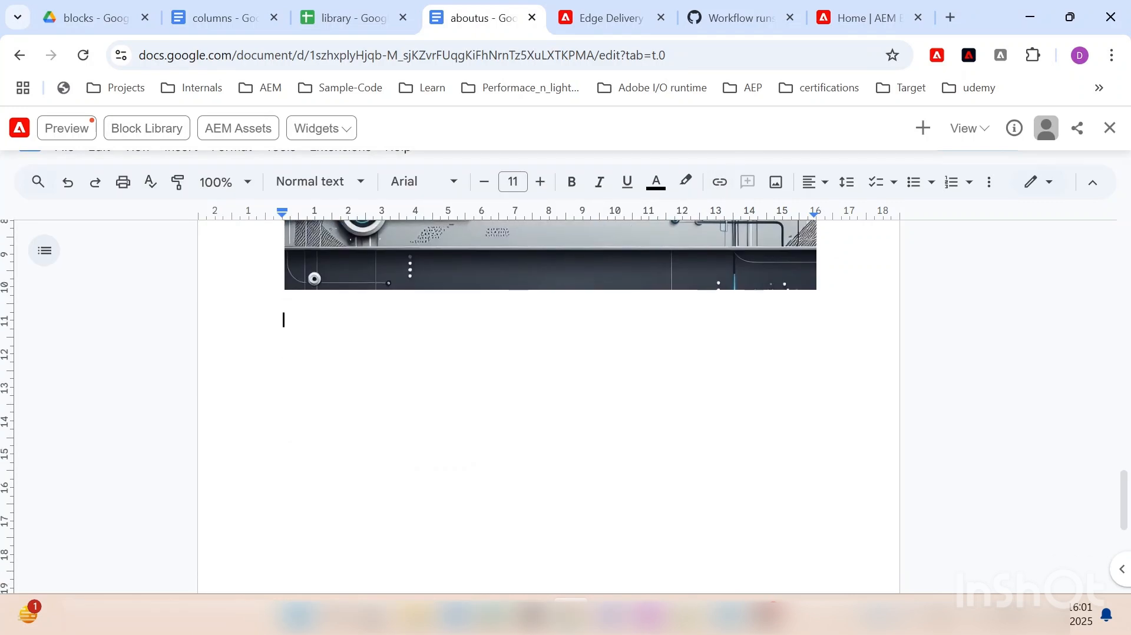
{"action": "key", "text": "shift+Down"}
{"action": "key", "text": "BackSpace"}
{"action": "key", "text": "ctrl+v"}
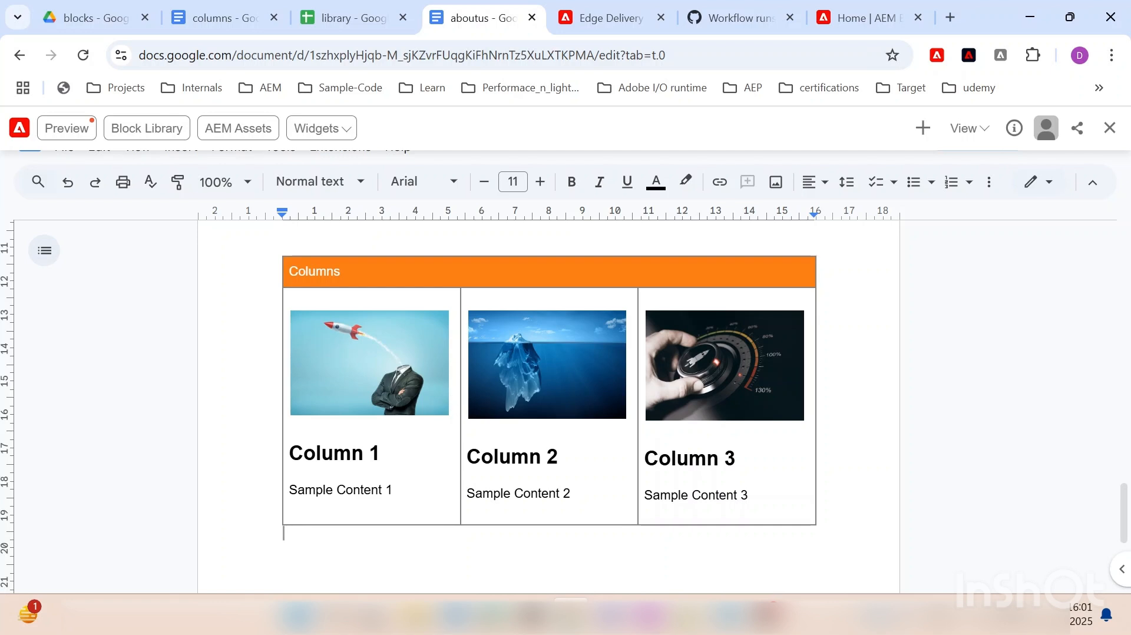
Append "test" to the "Columns block" text in the library's Columns (two columns) preview and copy the block
{"action": "left_click", "coordinate": [140, 133]}
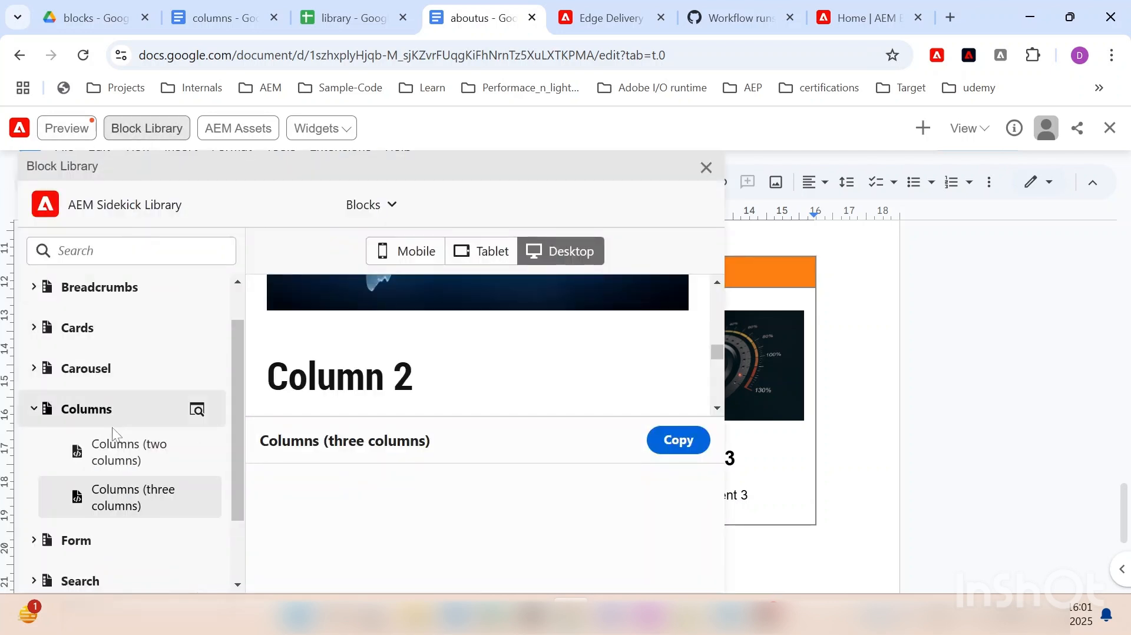
{"action": "left_click", "coordinate": [125, 457]}
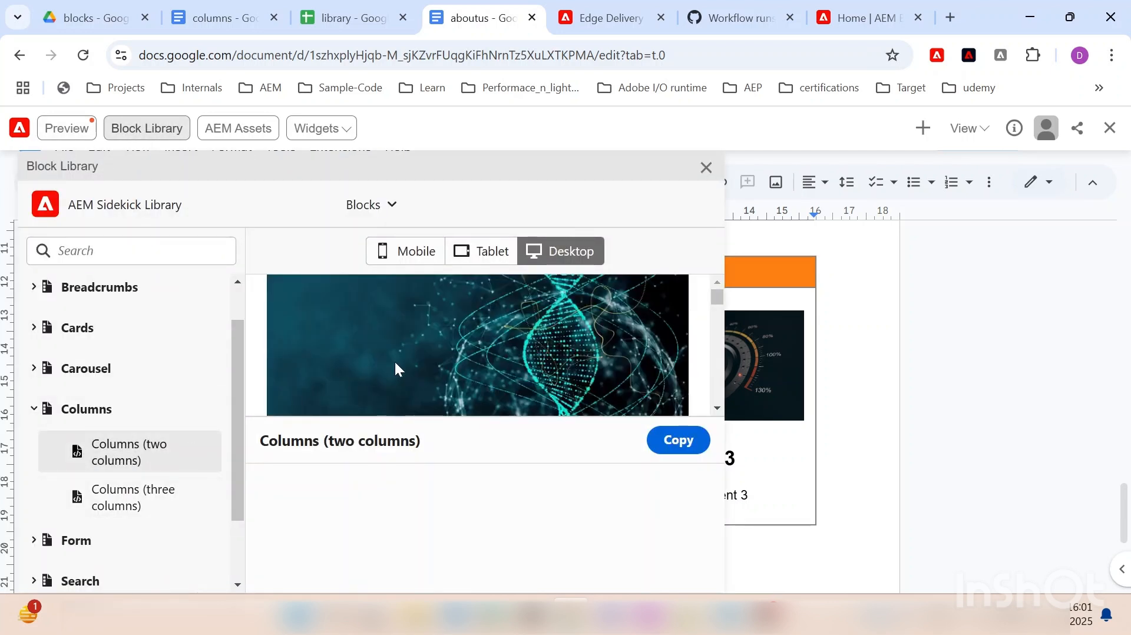
{"action": "scroll", "coordinate": [559, 371], "scroll_direction": "down", "scroll_amount": 1}
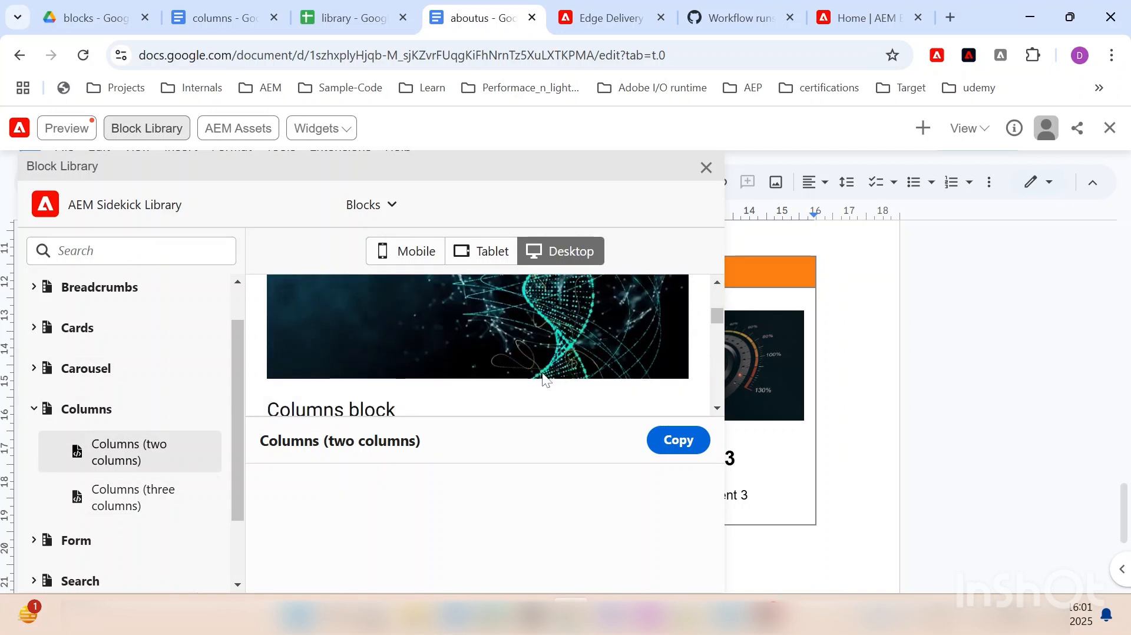
{"action": "scroll", "coordinate": [530, 371], "scroll_direction": "down", "scroll_amount": 2}
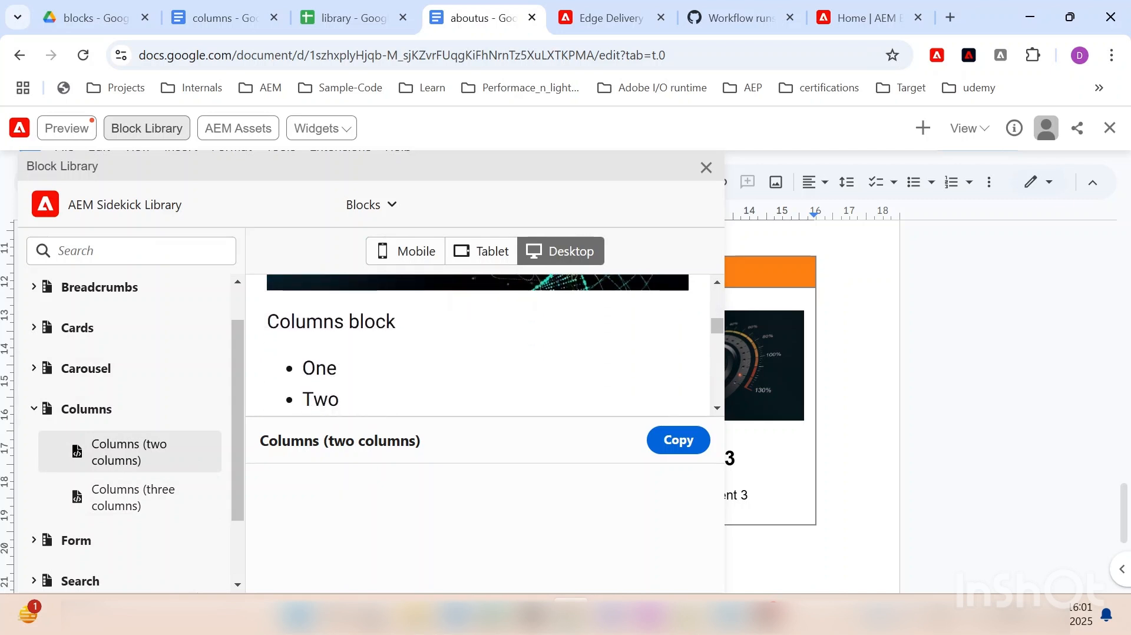
{"action": "scroll", "coordinate": [419, 358], "scroll_direction": "down", "scroll_amount": 2}
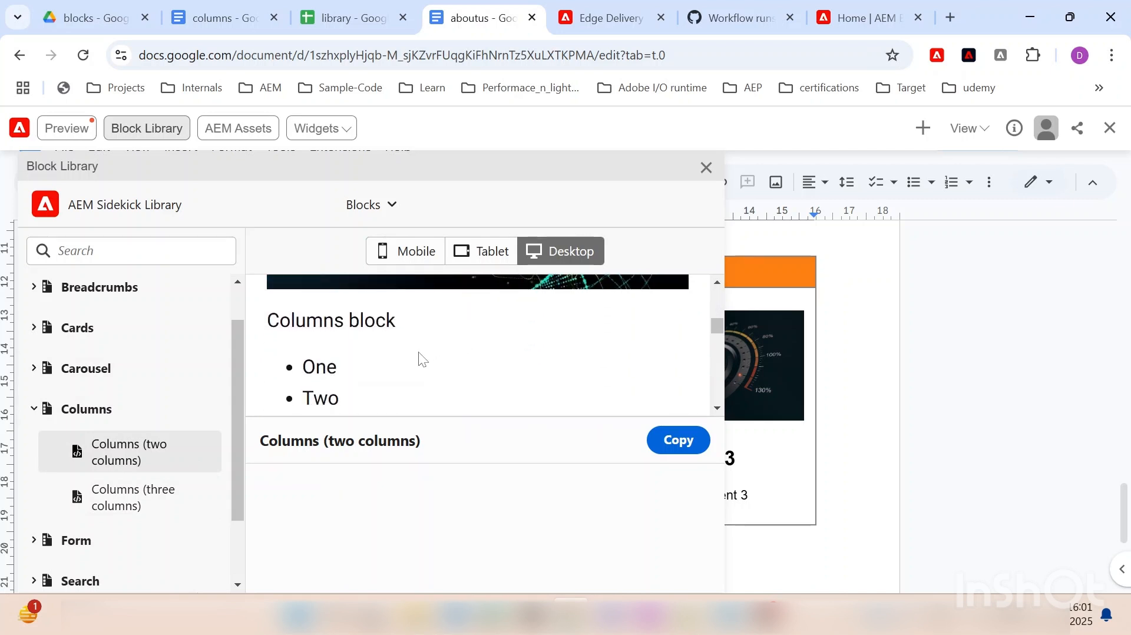
{"action": "scroll", "coordinate": [417, 358], "scroll_direction": "up", "scroll_amount": 2}
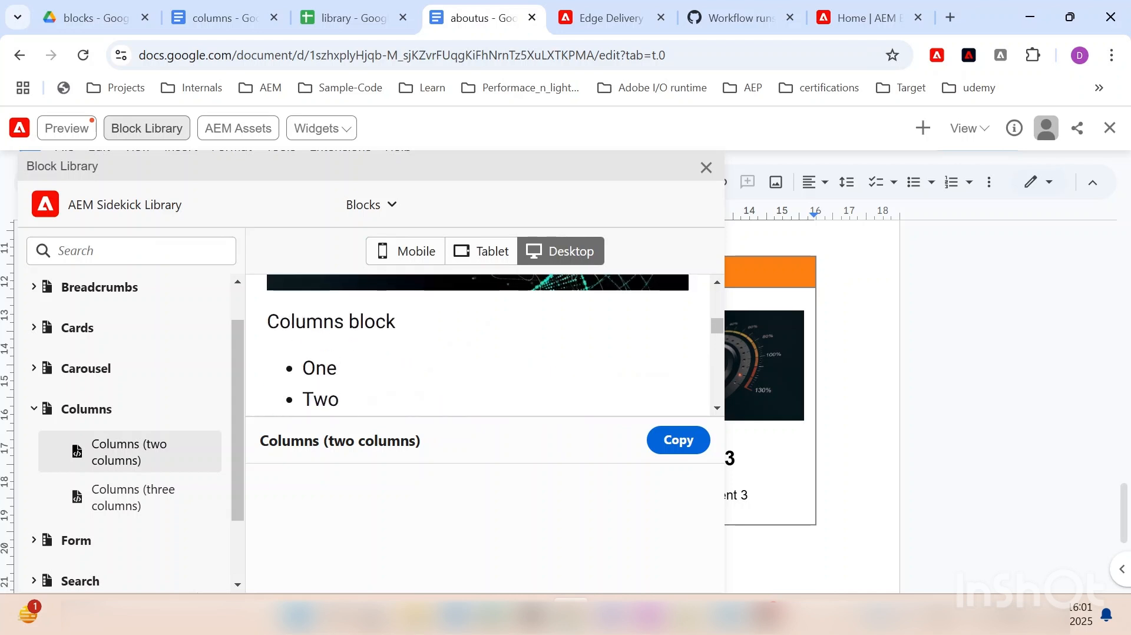
{"action": "scroll", "coordinate": [477, 345], "scroll_direction": "down", "scroll_amount": 2}
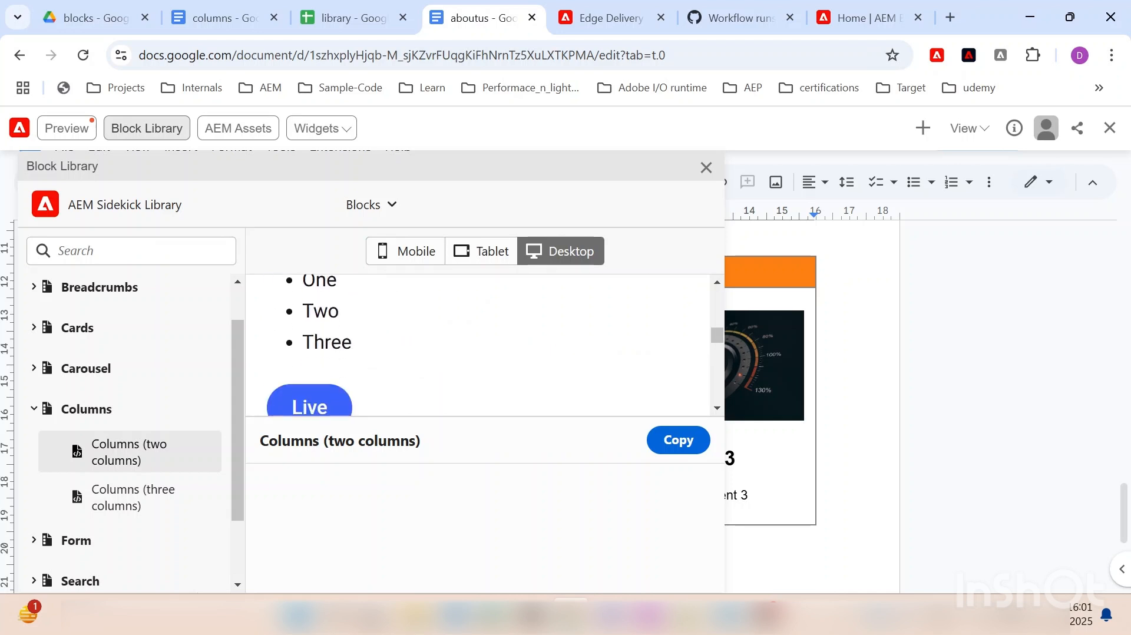
{"action": "scroll", "coordinate": [402, 347], "scroll_direction": "up", "scroll_amount": 1}
{"action": "left_click", "coordinate": [386, 322]}
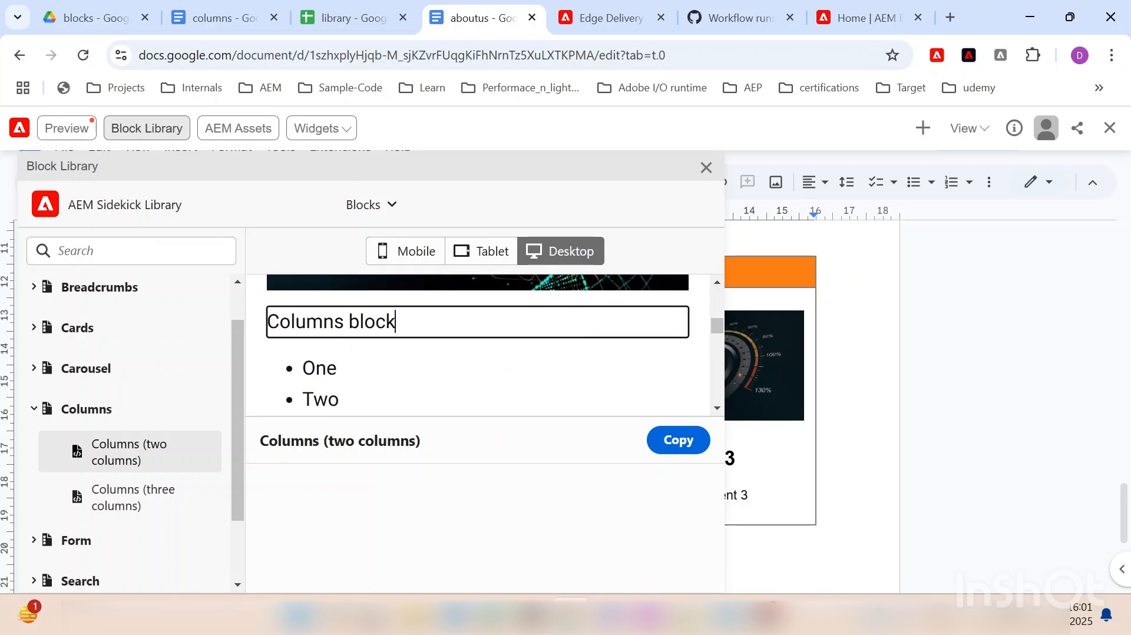
{"action": "type", "text": "test"}
{"action": "left_click", "coordinate": [679, 440]}
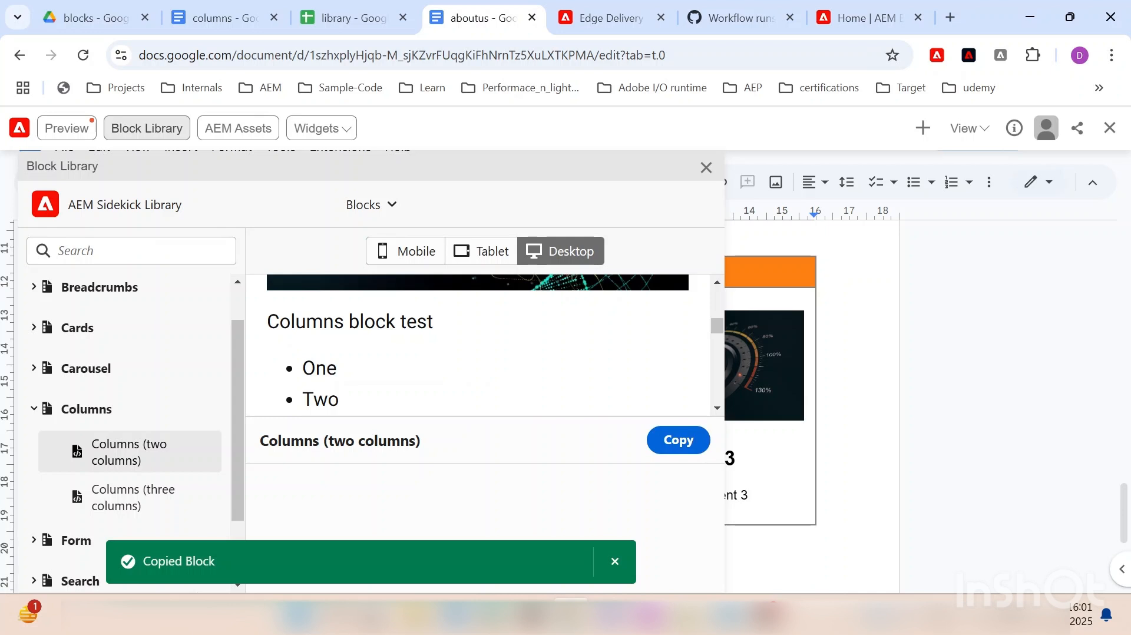
Paste the edited two-column block below the three-column table in the aboutus document and review it
{"action": "left_click", "coordinate": [706, 169]}
{"action": "scroll", "coordinate": [547, 353], "scroll_direction": "down", "scroll_amount": 3}
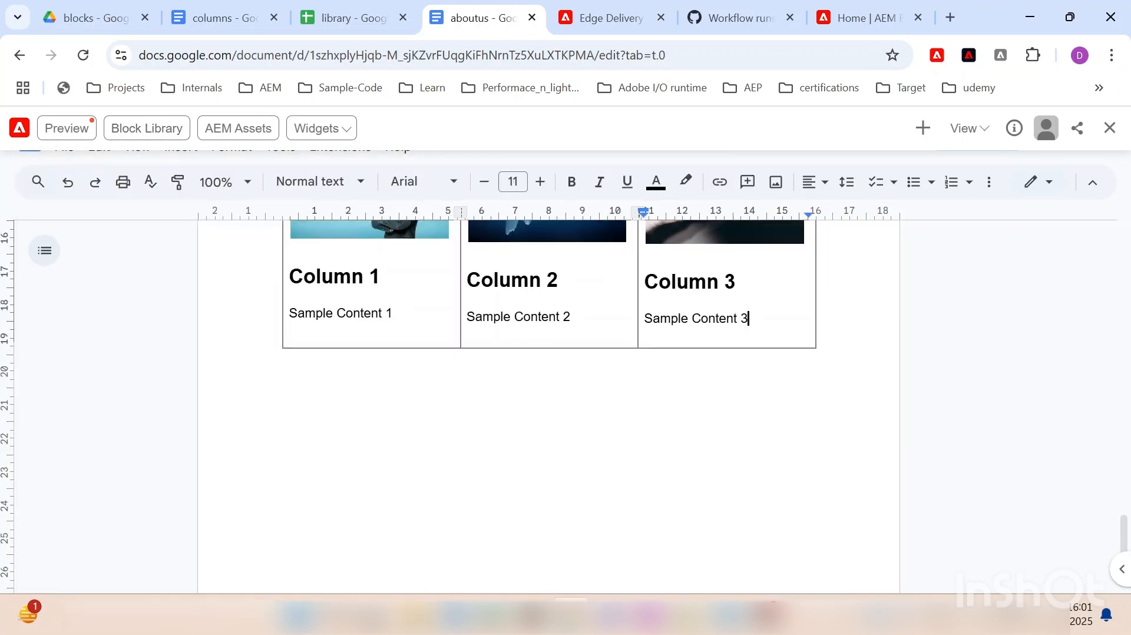
{"action": "key", "text": "Down"}
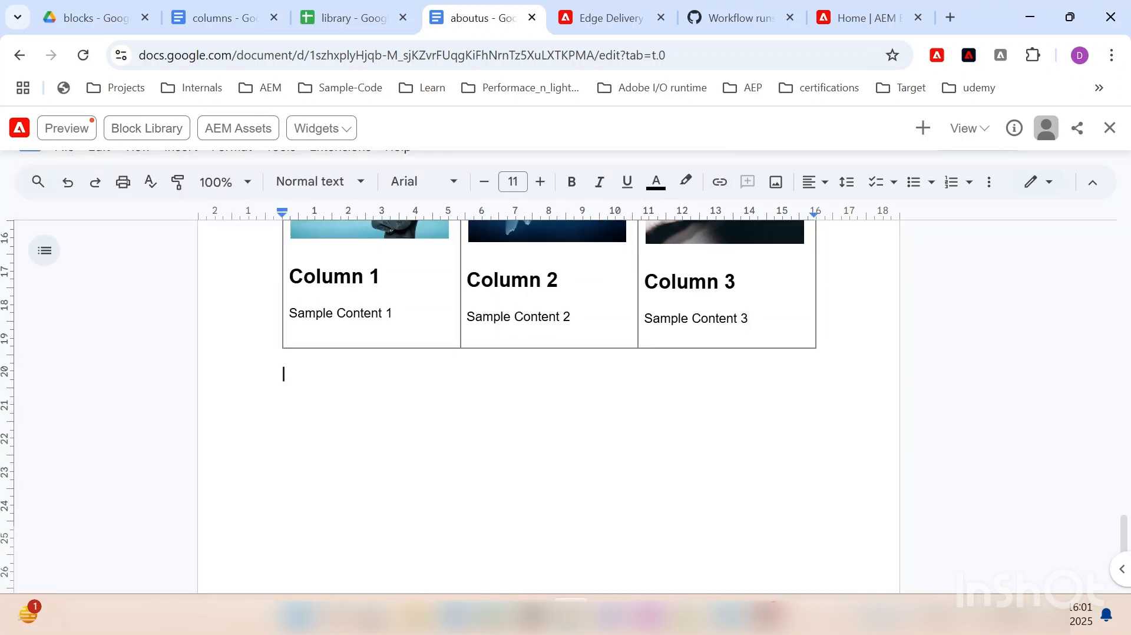
{"action": "scroll", "coordinate": [340, 398], "scroll_direction": "up", "scroll_amount": 15}
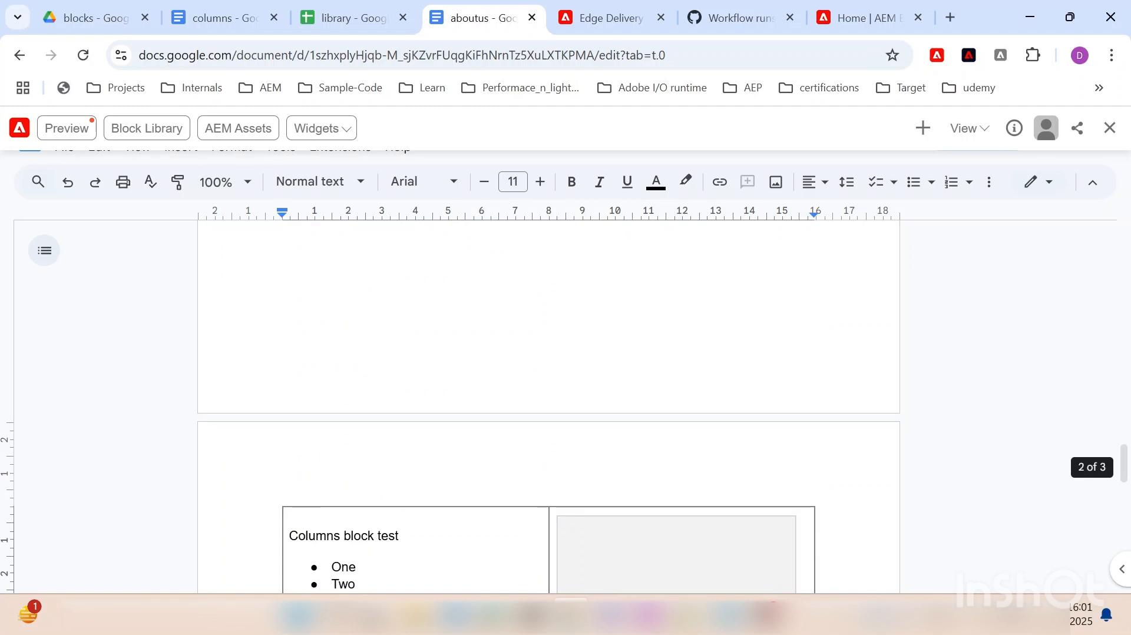
{"action": "scroll", "coordinate": [412, 471], "scroll_direction": "down", "scroll_amount": 2}
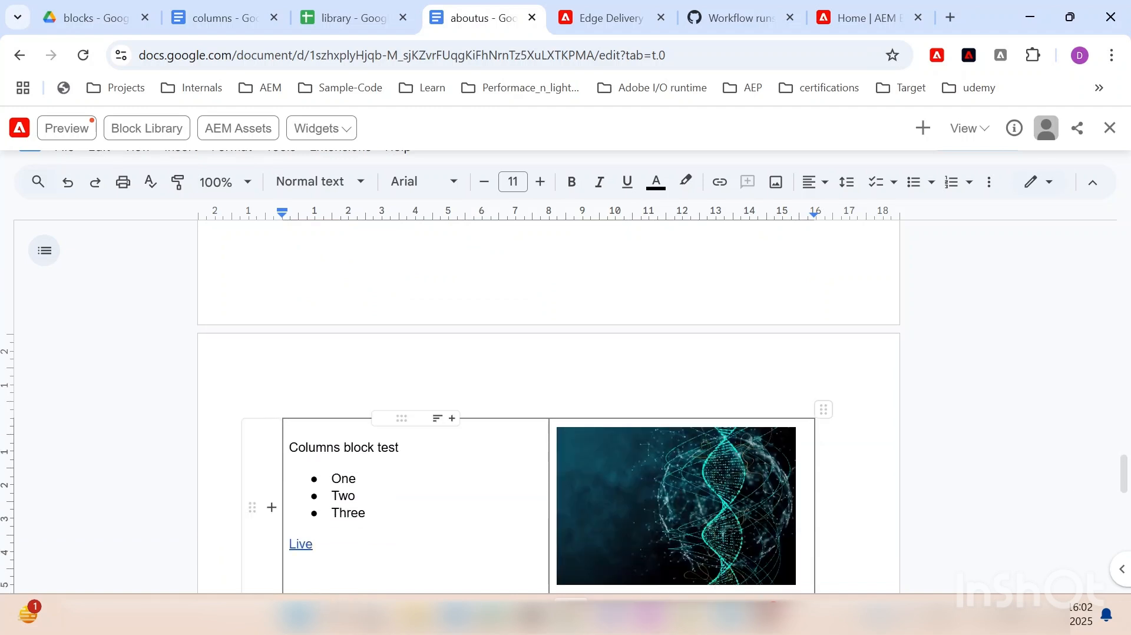
{"action": "scroll", "coordinate": [548, 407], "scroll_direction": "down", "scroll_amount": 12}
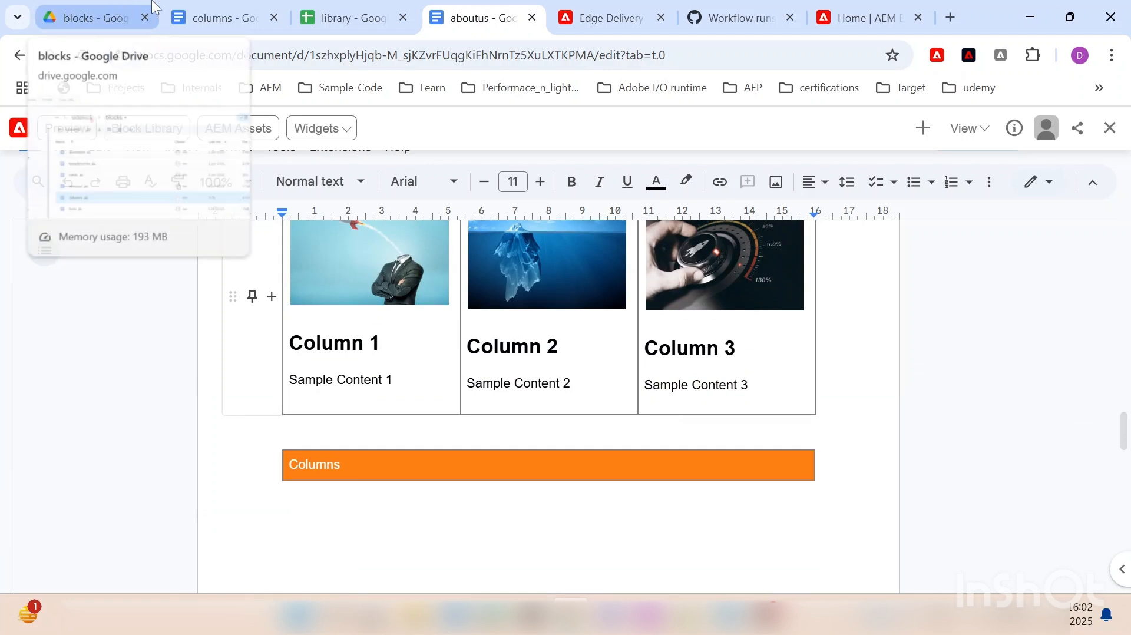
Reopen the block library to examine the Columns (two columns) preview for the edited text, and close the library
{"action": "mouse_move", "coordinate": [313, 6]}
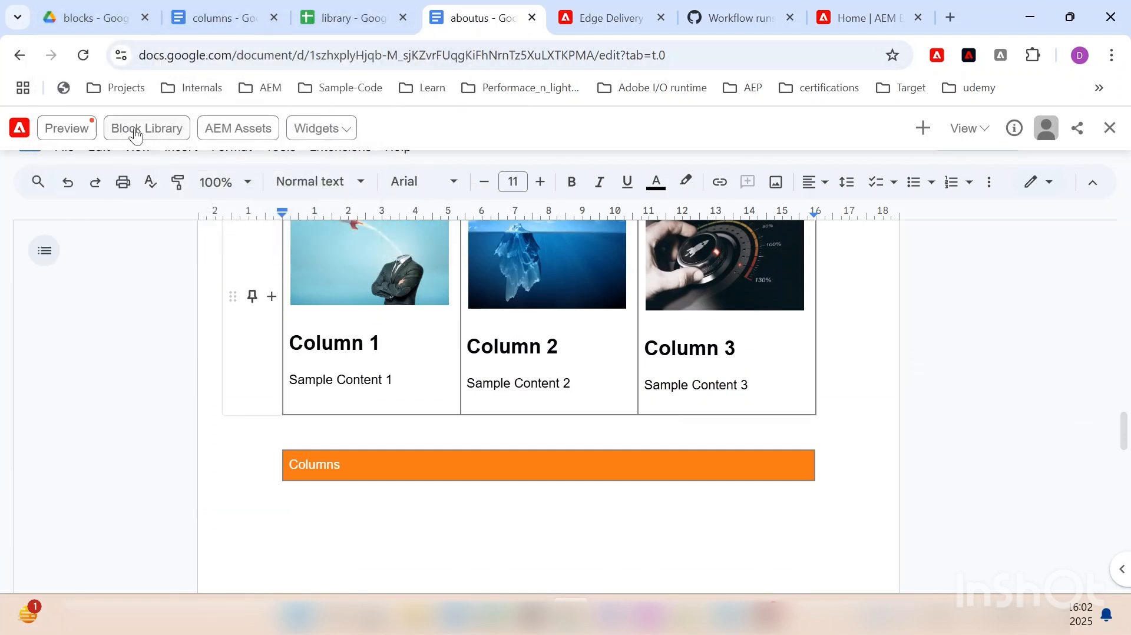
{"action": "left_click", "coordinate": [159, 131]}
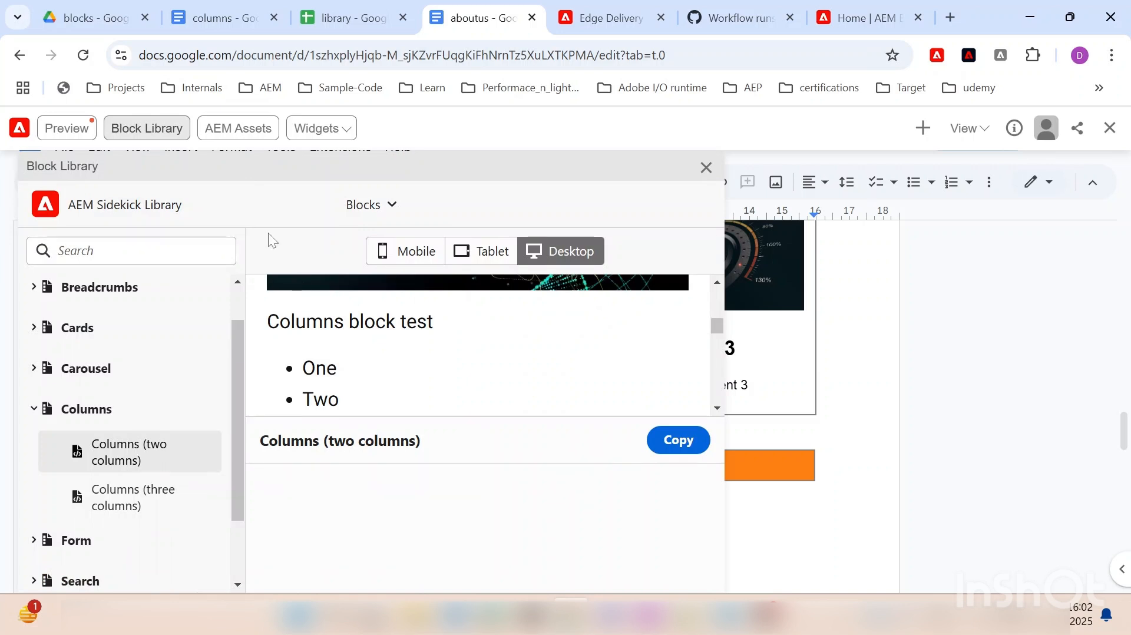
{"action": "scroll", "coordinate": [417, 327], "scroll_direction": "down", "scroll_amount": 2}
{"action": "scroll", "coordinate": [486, 324], "scroll_direction": "up", "scroll_amount": 3}
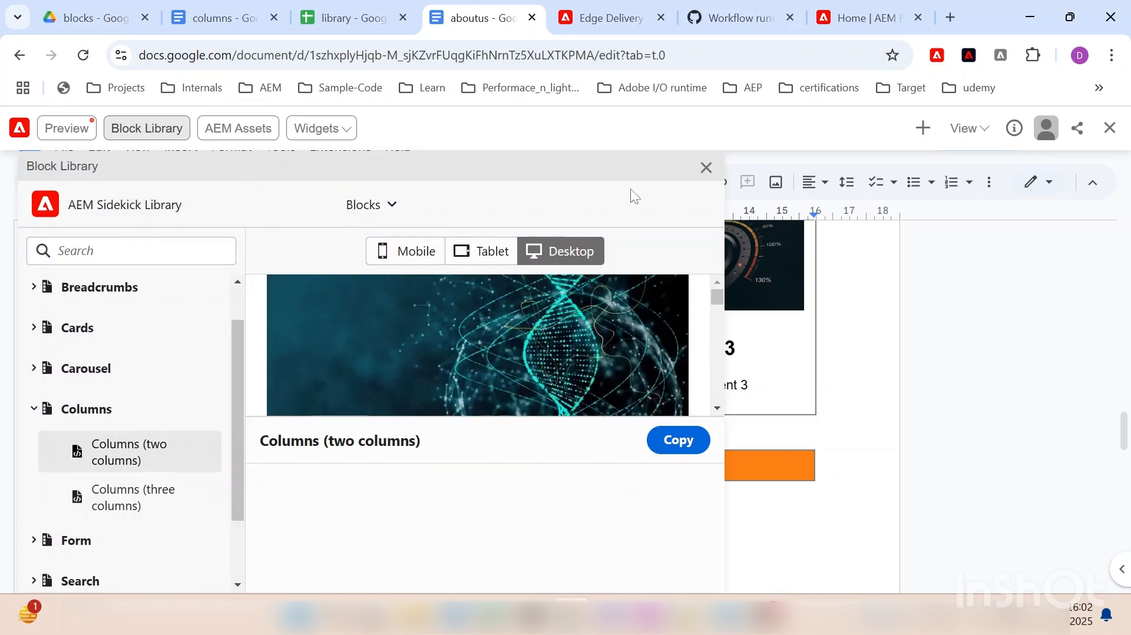
{"action": "scroll", "coordinate": [526, 328], "scroll_direction": "down", "scroll_amount": 3}
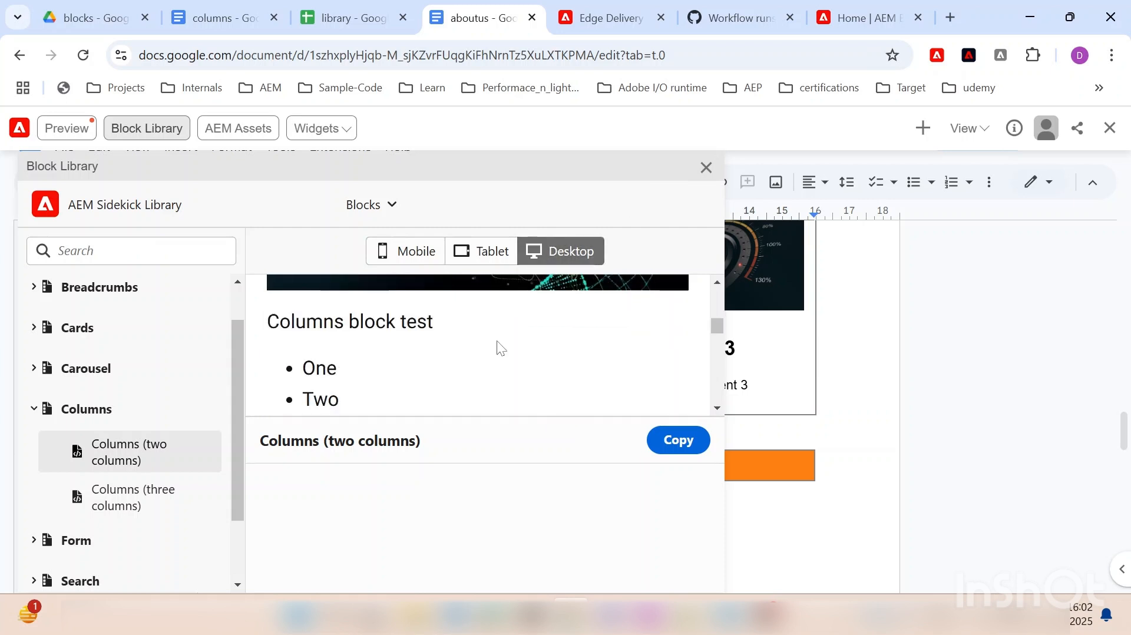
{"action": "scroll", "coordinate": [497, 348], "scroll_direction": "up", "scroll_amount": 2}
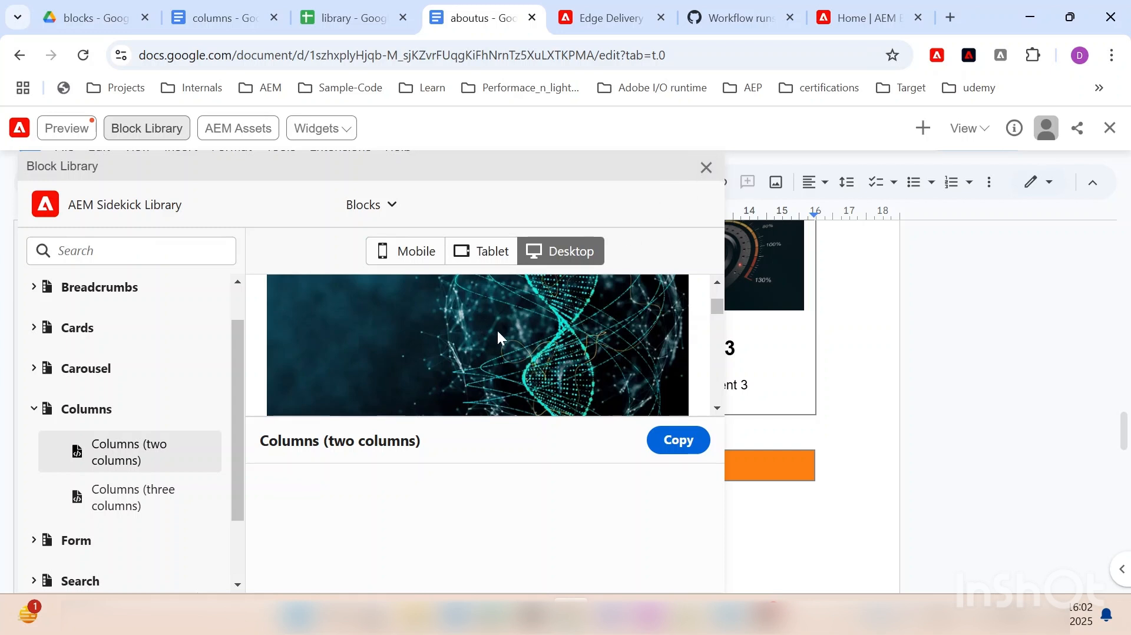
{"action": "left_click", "coordinate": [706, 168]}
Reload the aboutus document, examine the Columns (two columns) preview in the block library for the edited text, and close the library
{"action": "left_click", "coordinate": [707, 55]}
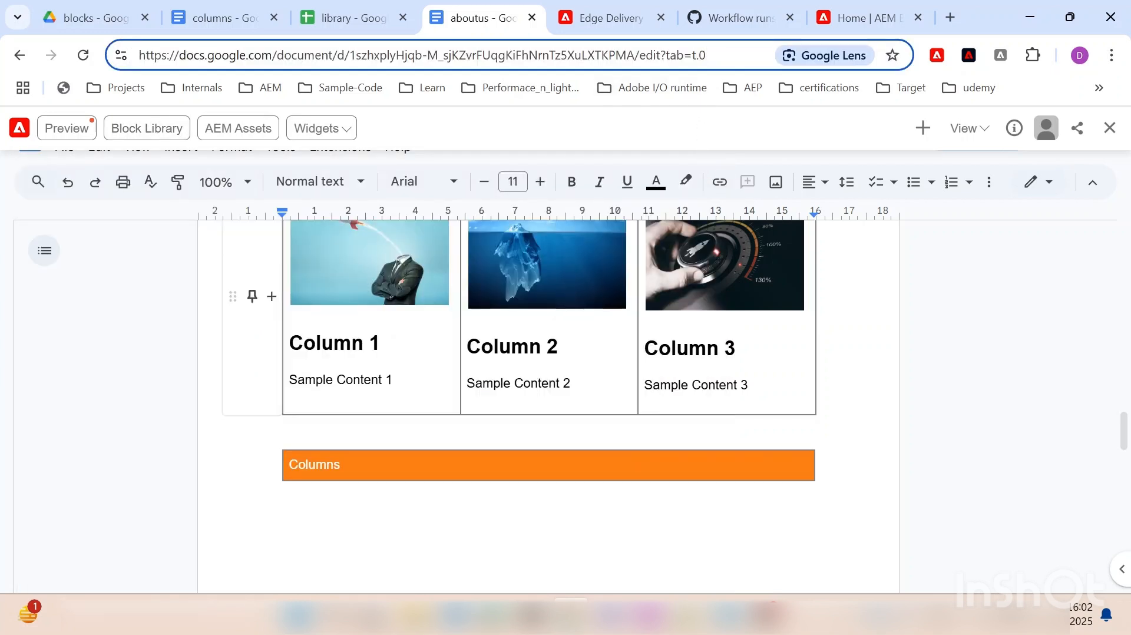
{"action": "key", "text": "Return"}
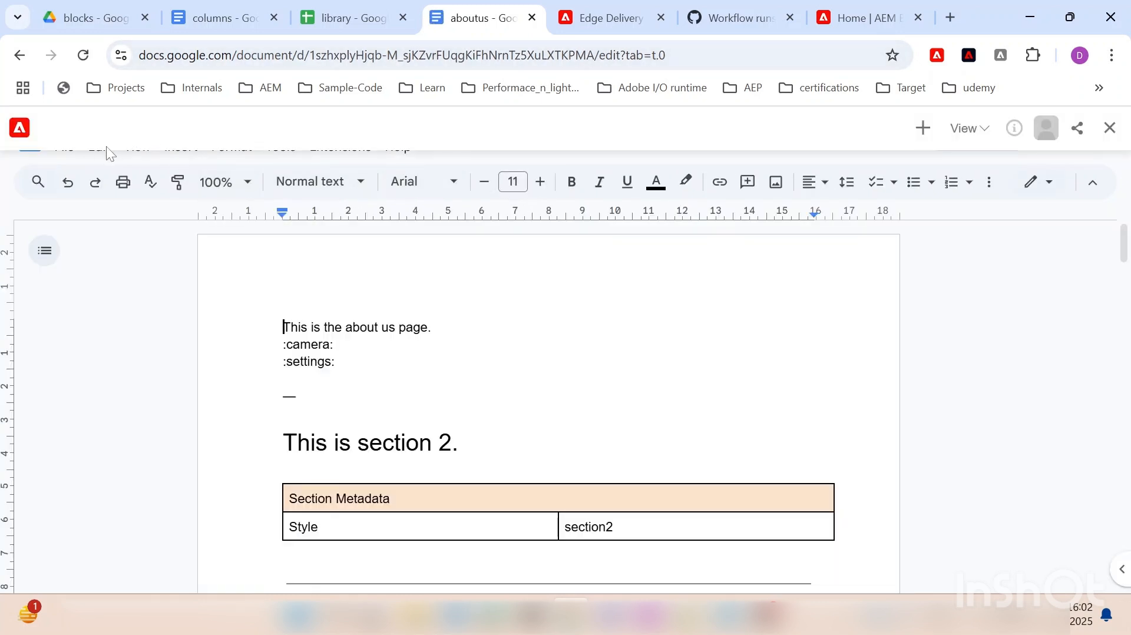
{"action": "left_click", "coordinate": [157, 131]}
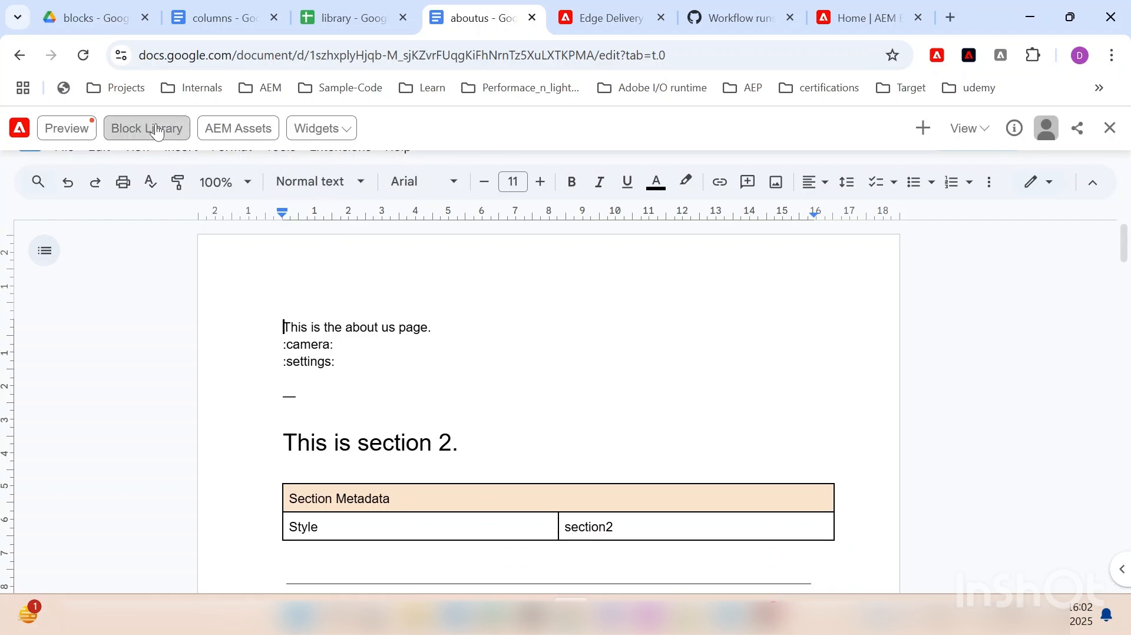
{"action": "left_click", "coordinate": [46, 465]}
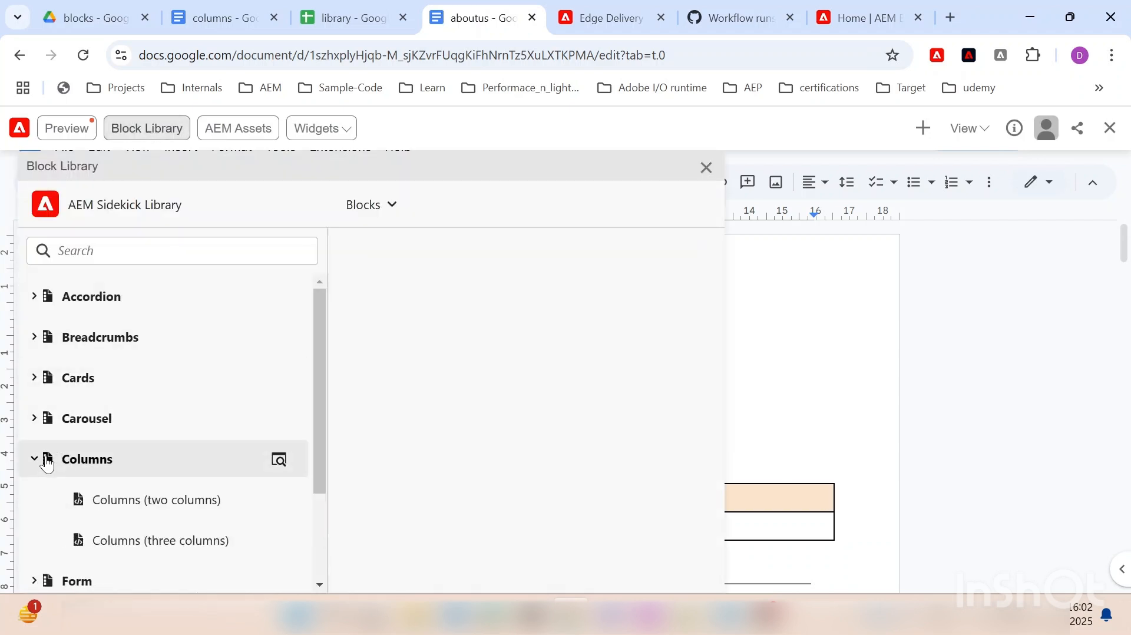
{"action": "left_click", "coordinate": [121, 500]}
{"action": "scroll", "coordinate": [532, 319], "scroll_direction": "down", "scroll_amount": 3}
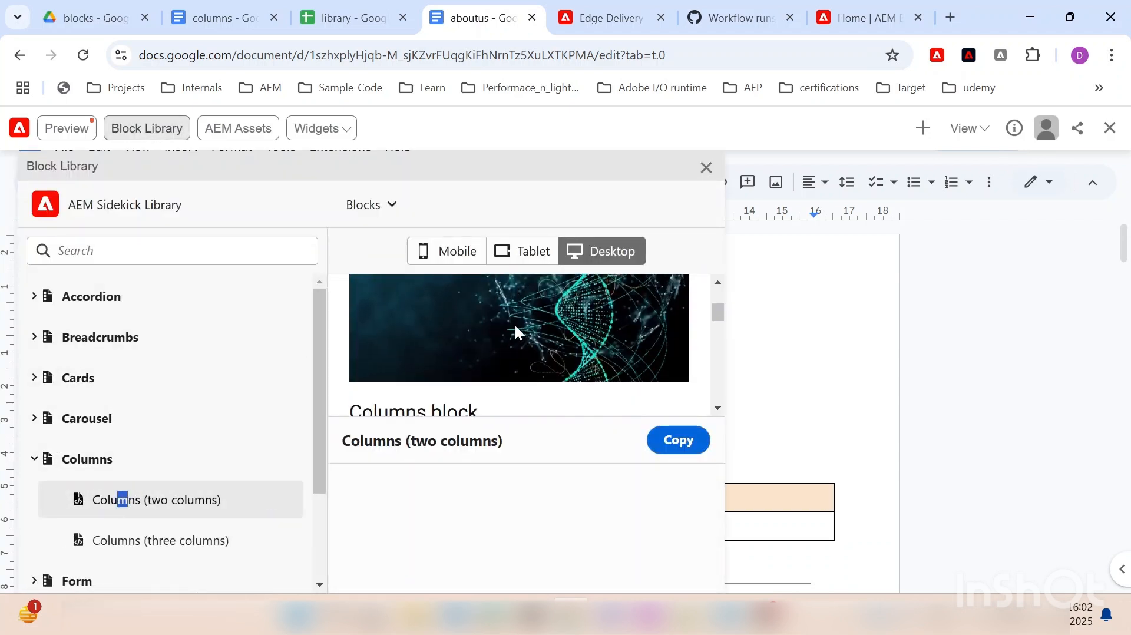
{"action": "scroll", "coordinate": [497, 336], "scroll_direction": "up", "scroll_amount": 2}
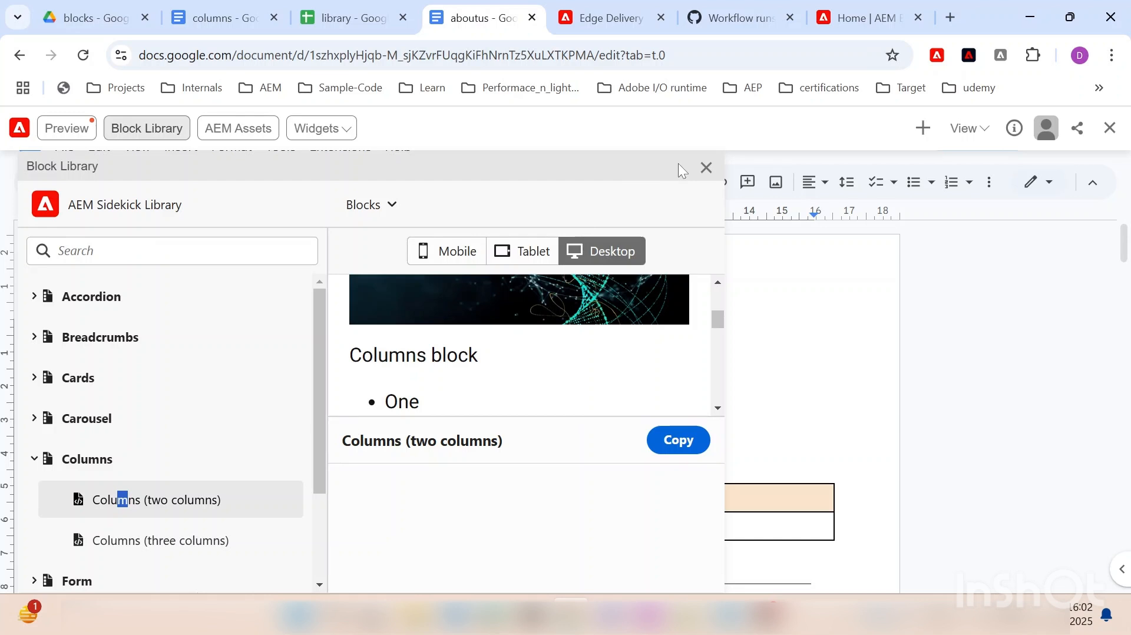
{"action": "left_click", "coordinate": [34, 460]}
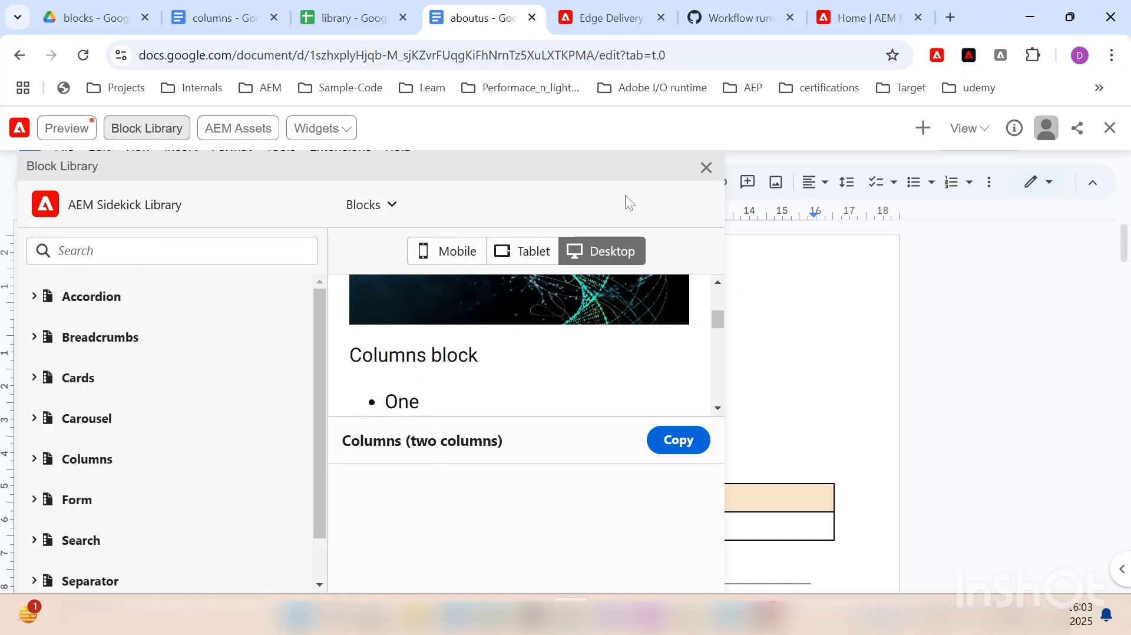
{"action": "left_click", "coordinate": [706, 168]}
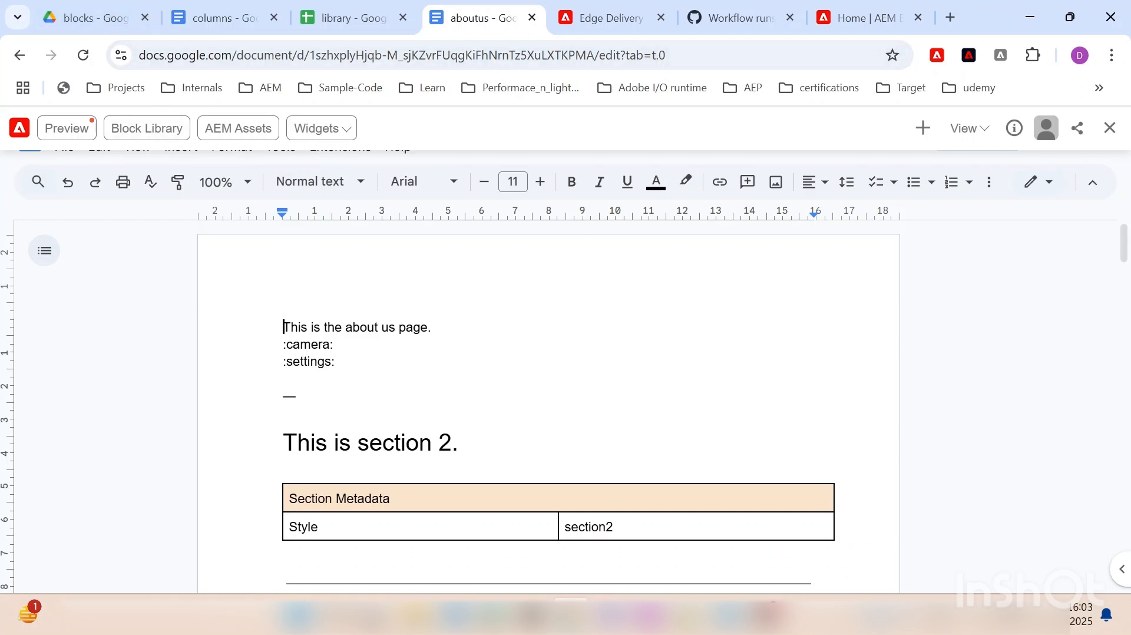
Switch to Visual Studio Code and review the sidekick config.json and library.html files
{"action": "left_click", "coordinate": [715, 598]}
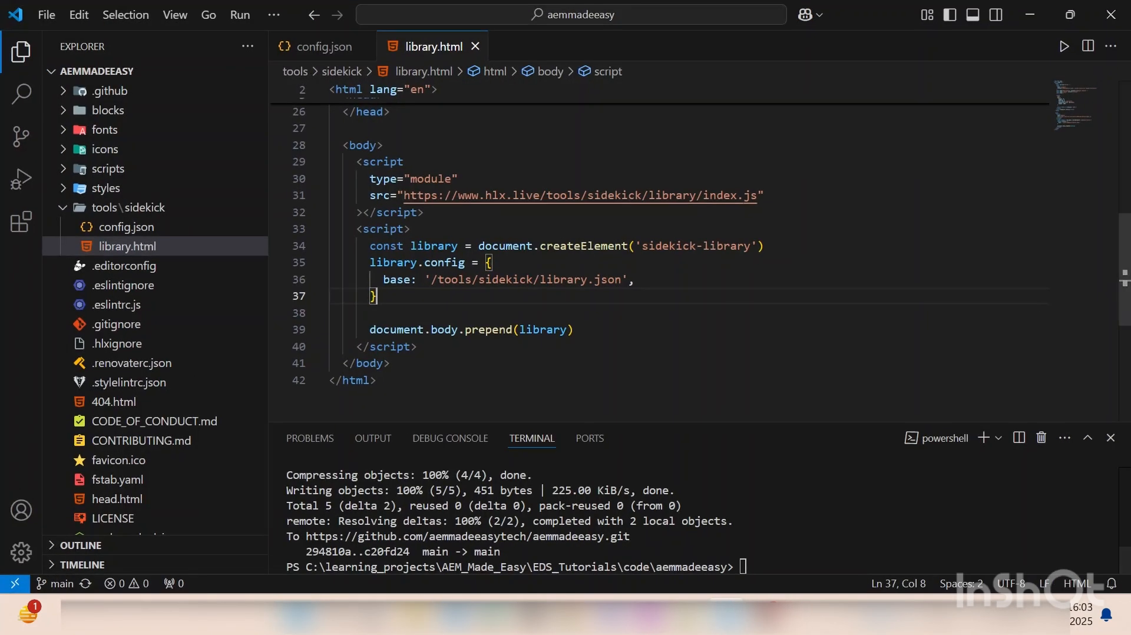
{"action": "left_click", "coordinate": [321, 47]}
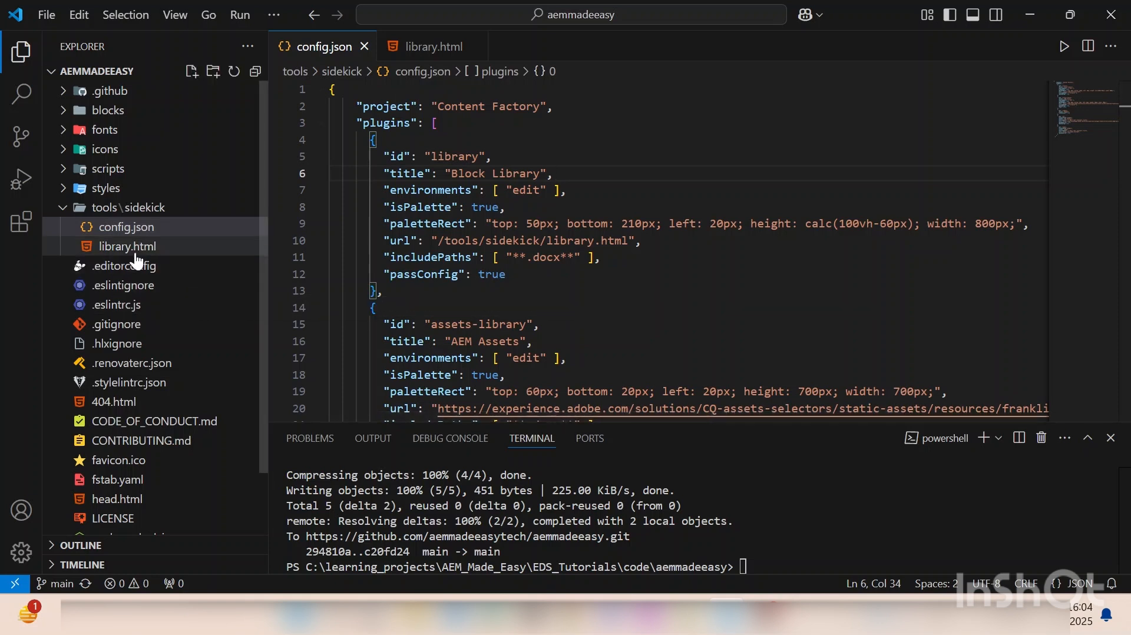
{"action": "left_click", "coordinate": [121, 246]}
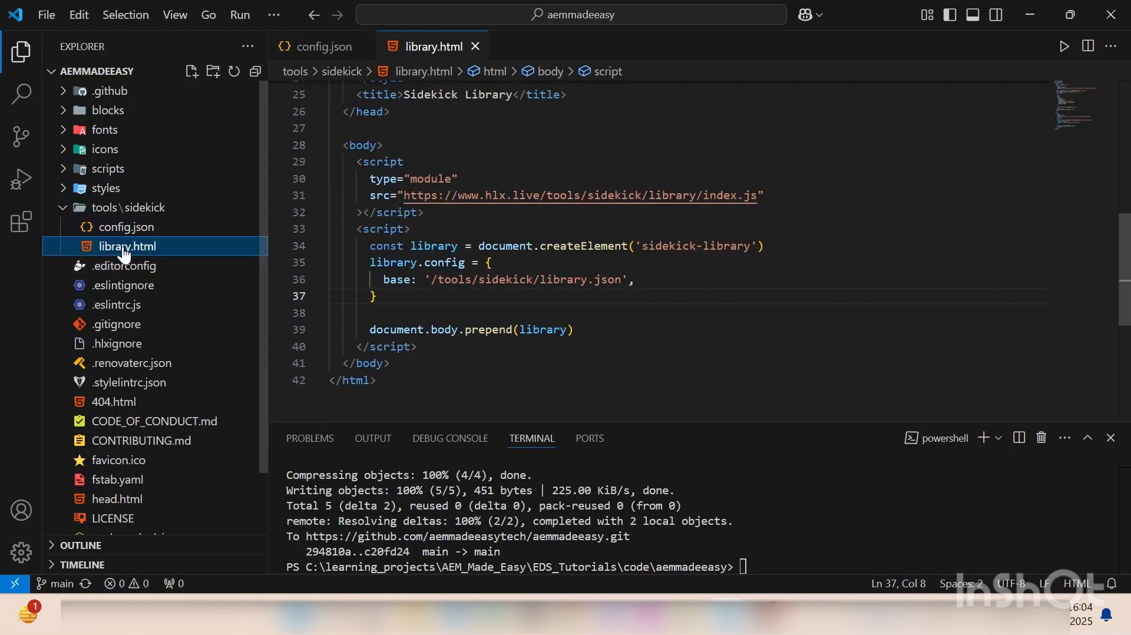
Switch back to the browser and review the block documents in the Drive blocks folder and the columns document
{"action": "left_click", "coordinate": [572, 615]}
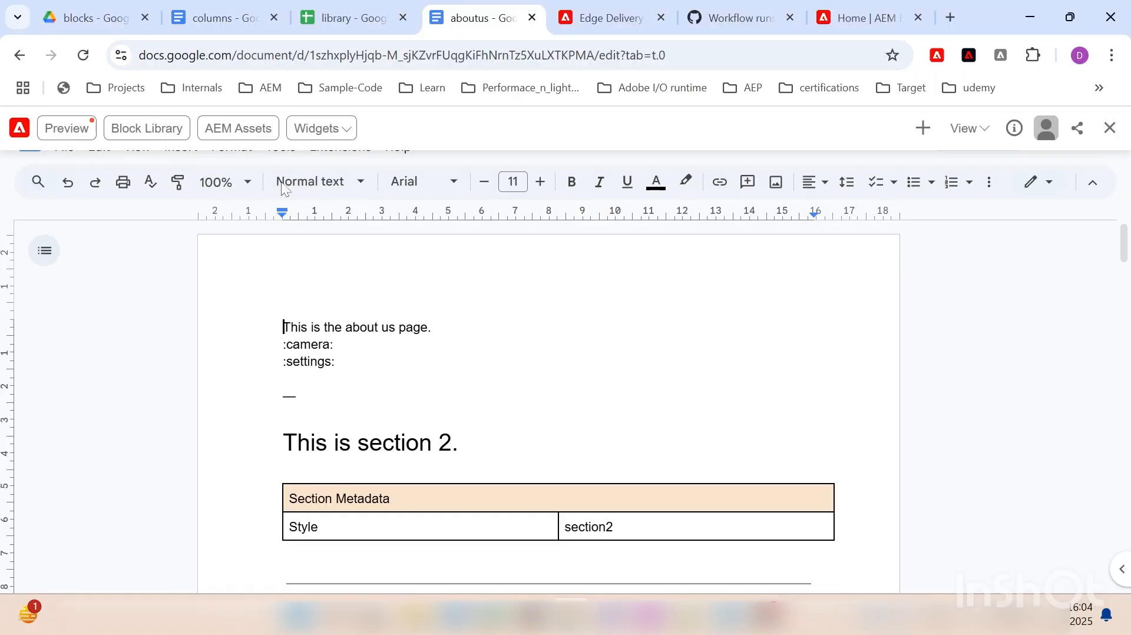
{"action": "left_click", "coordinate": [97, 17]}
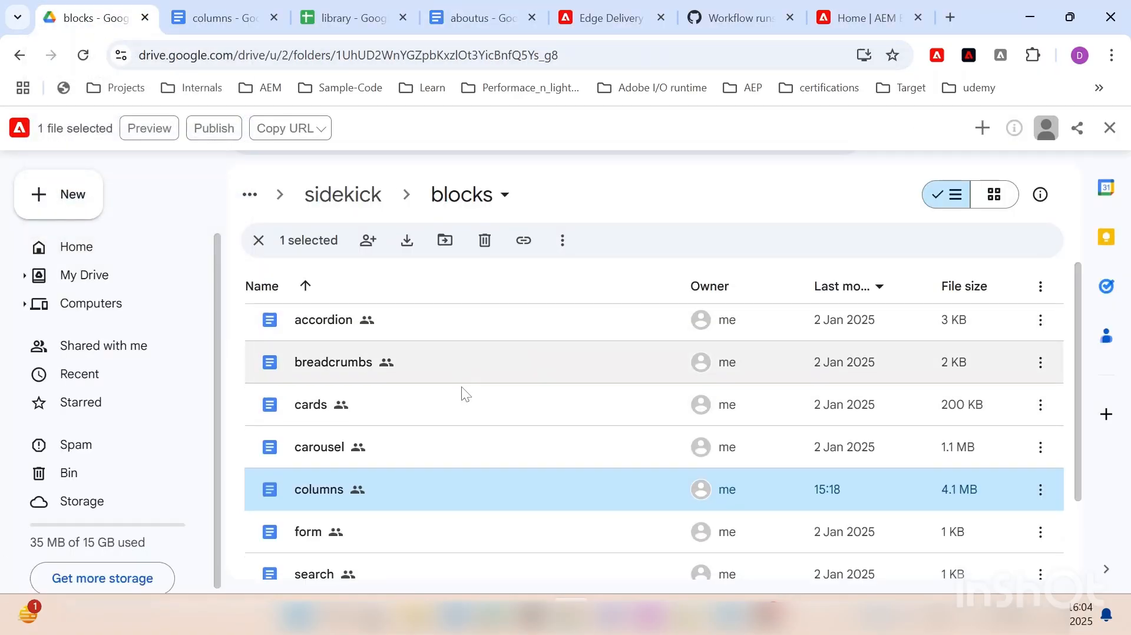
{"action": "scroll", "coordinate": [462, 394], "scroll_direction": "down", "scroll_amount": 1}
{"action": "scroll", "coordinate": [461, 396], "scroll_direction": "up", "scroll_amount": 1}
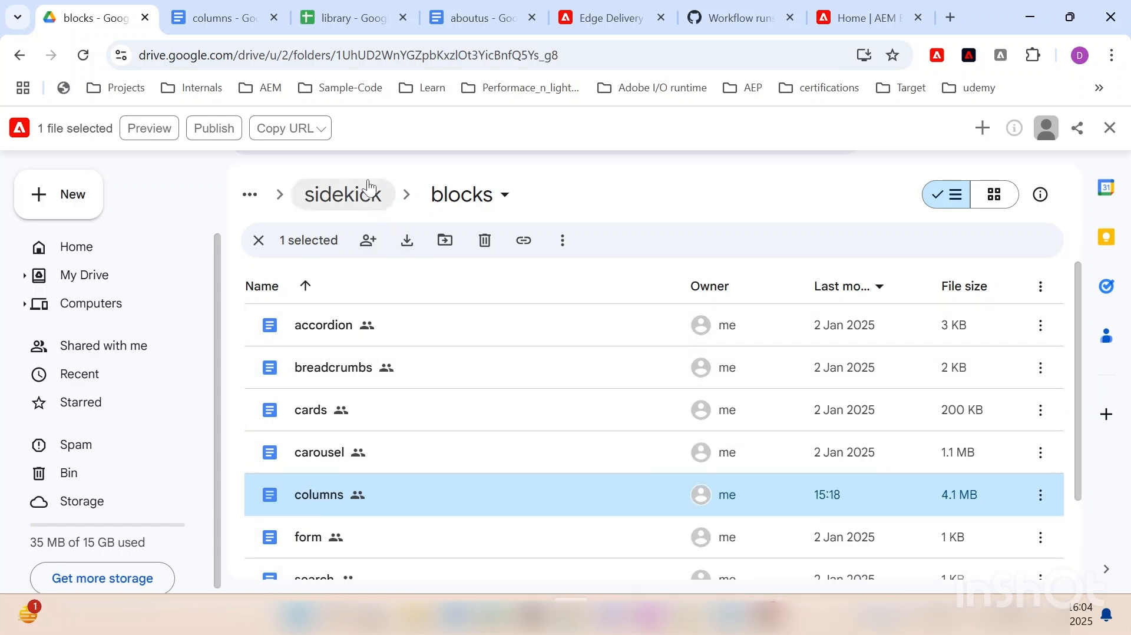
{"action": "left_click", "coordinate": [227, 17]}
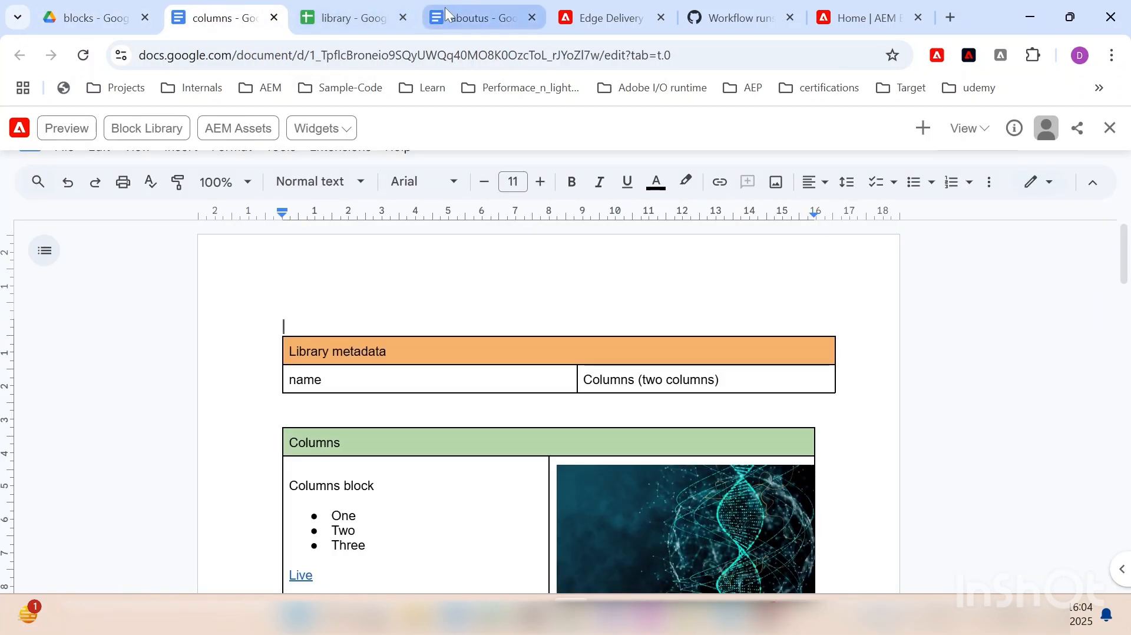